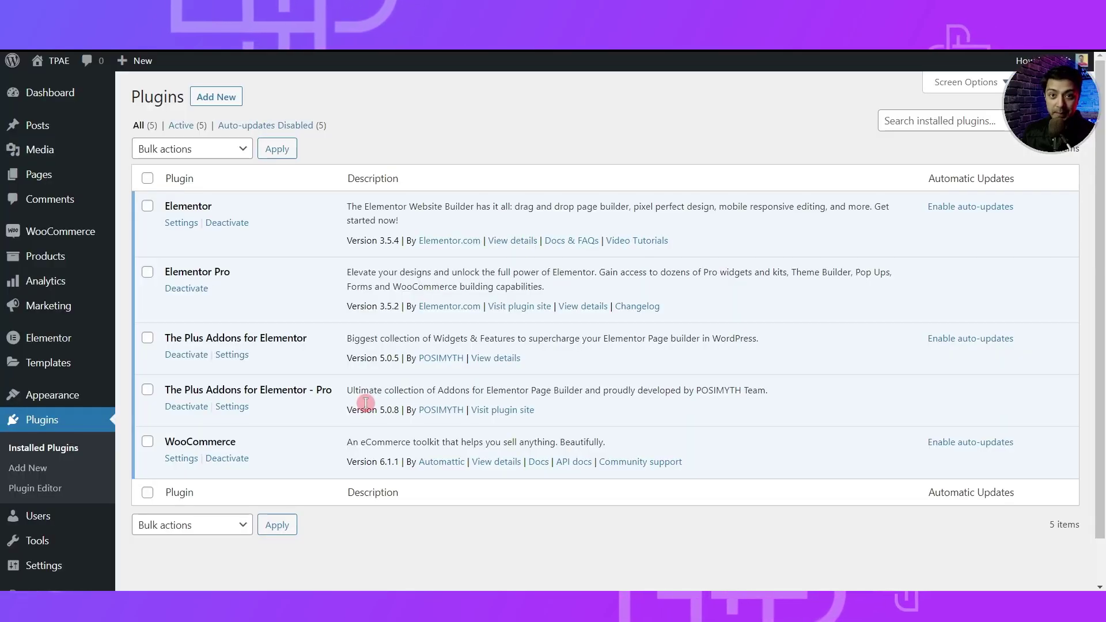
- Enable the Event Tracker feature in The Plus Addons' widget settings and save the change
triple_click(337, 390)
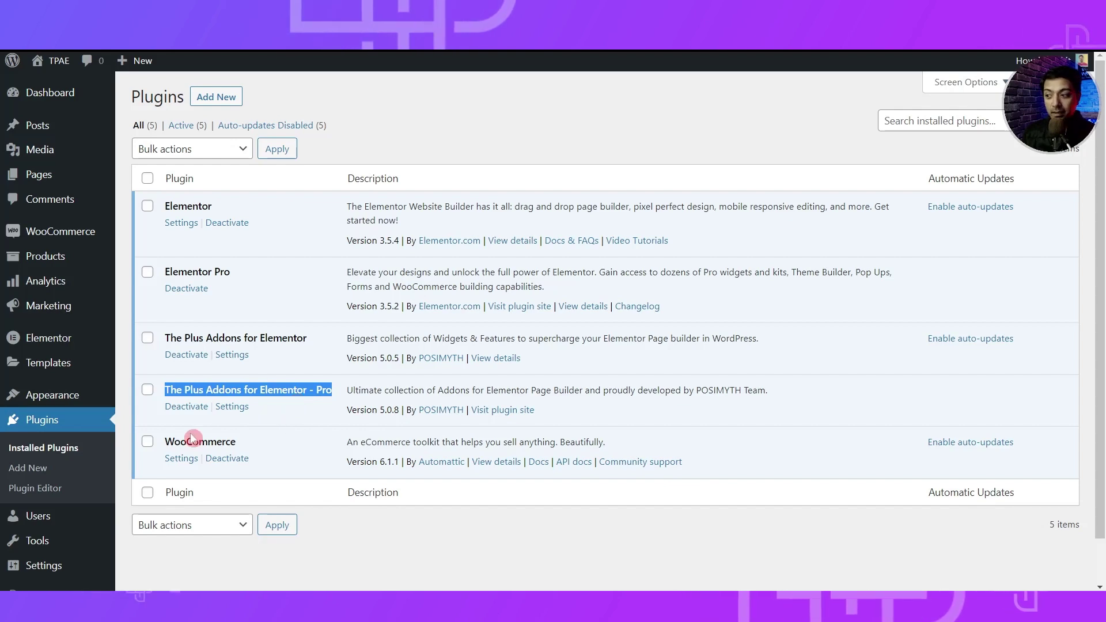
scroll(104, 507, down, 1)
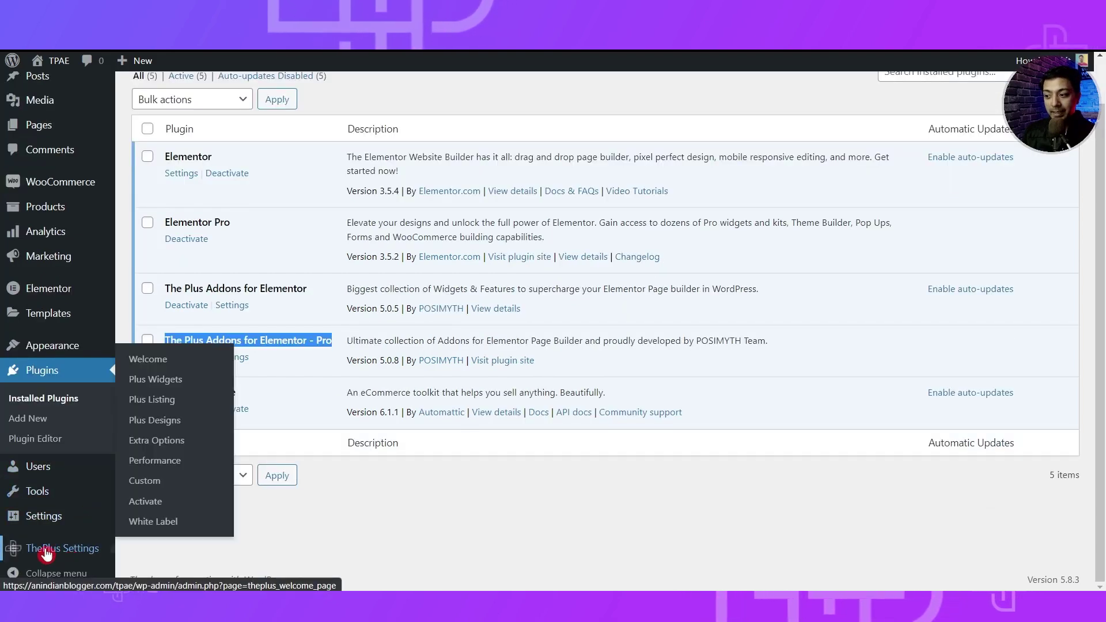
click(46, 552)
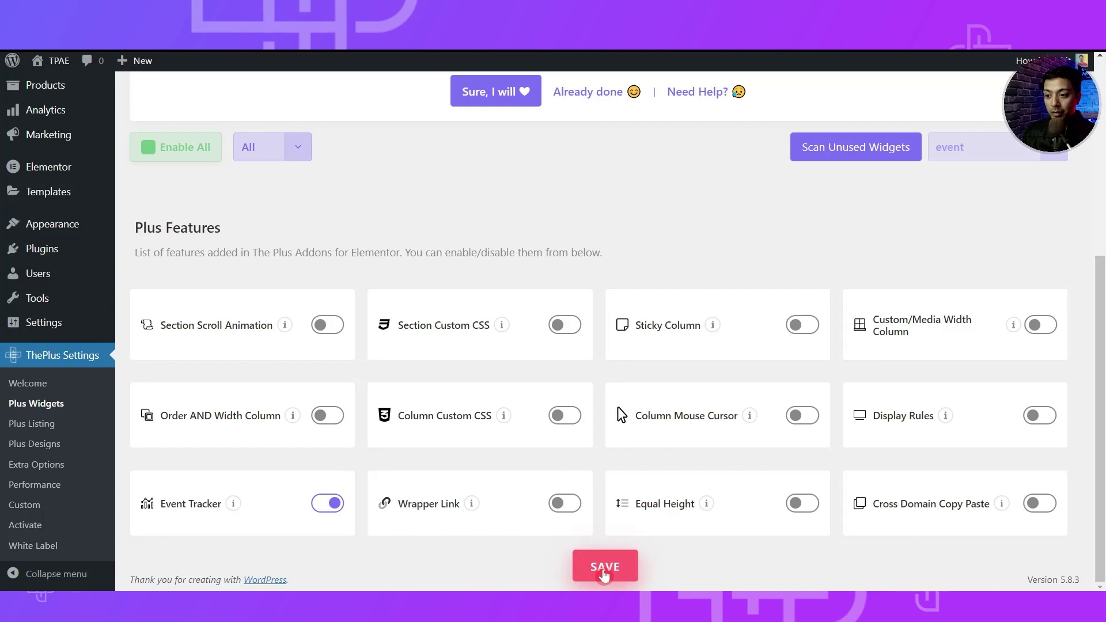
click(605, 568)
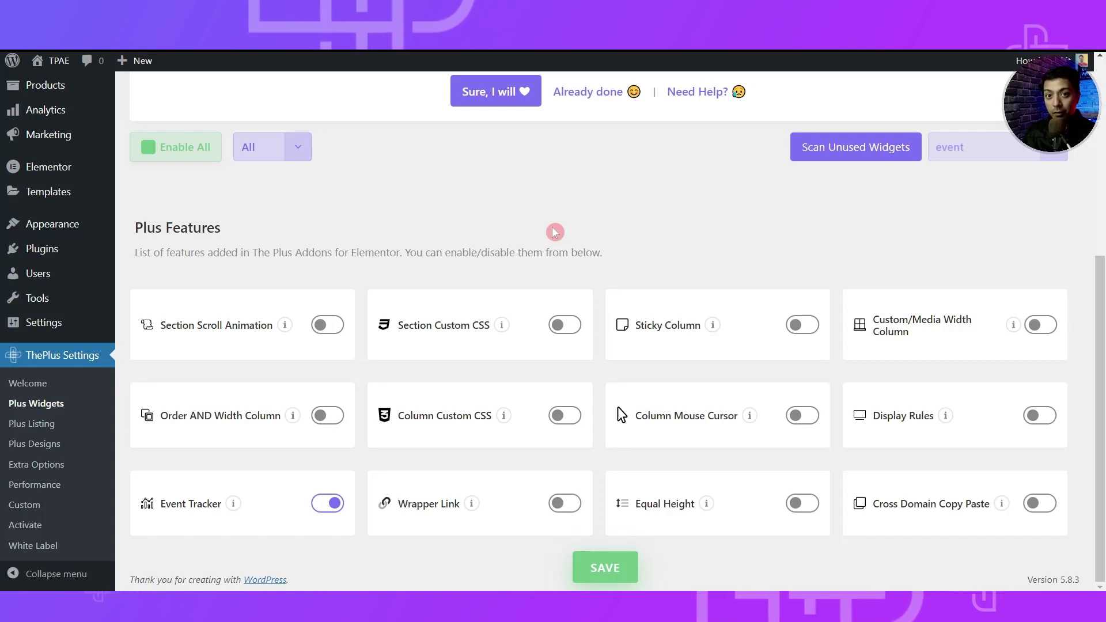
- Open the Extra Options of The Plus Addons and look through the available integration settings
scroll(555, 237, up, 5)
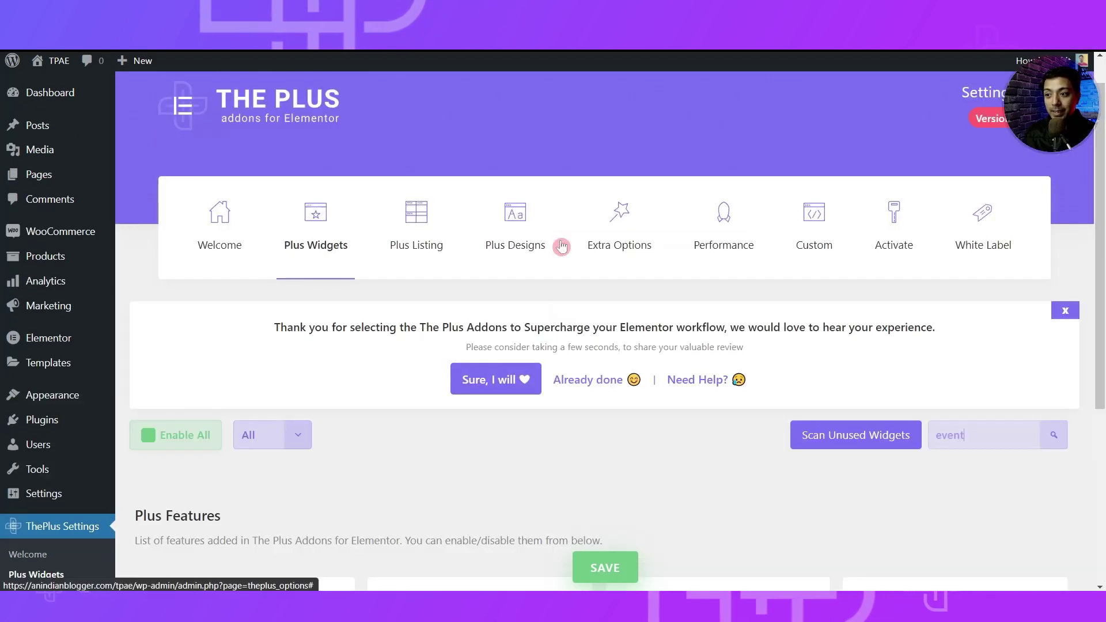
click(629, 242)
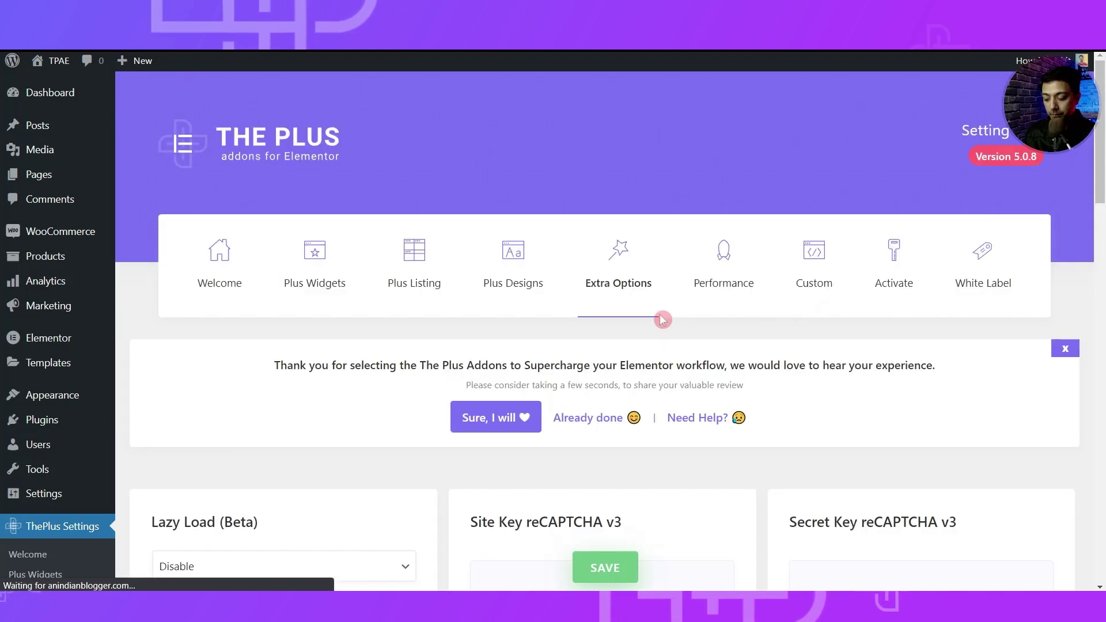
scroll(194, 305, down, 10)
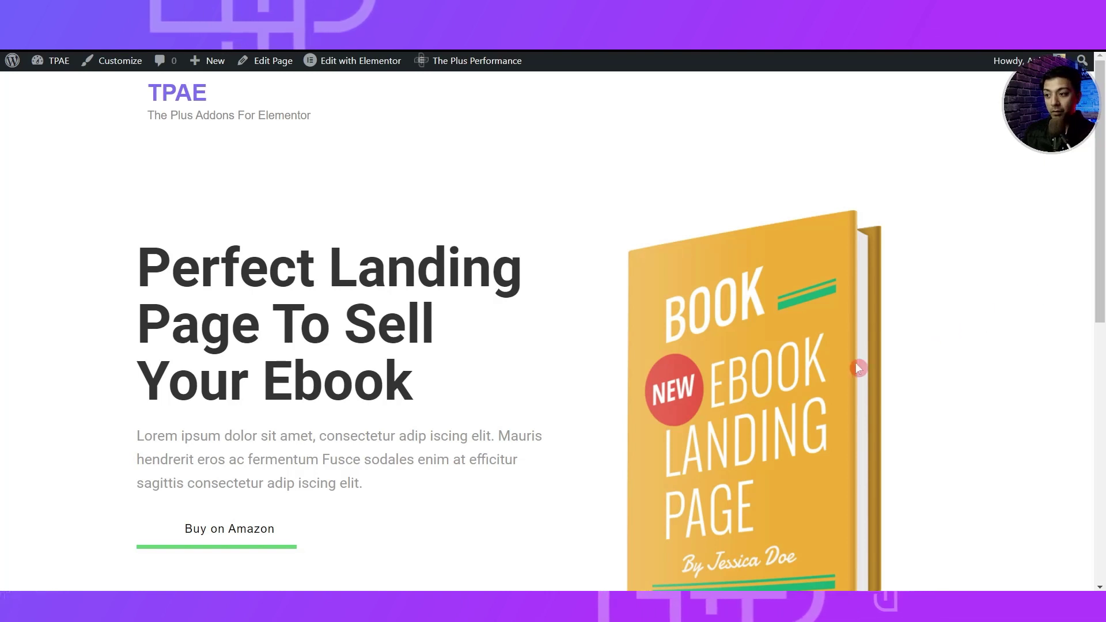
- Open the PlusExtras Events Tracker settings of the landing page's Buy on Amazon button in Elementor
scroll(499, 368, down, 1)
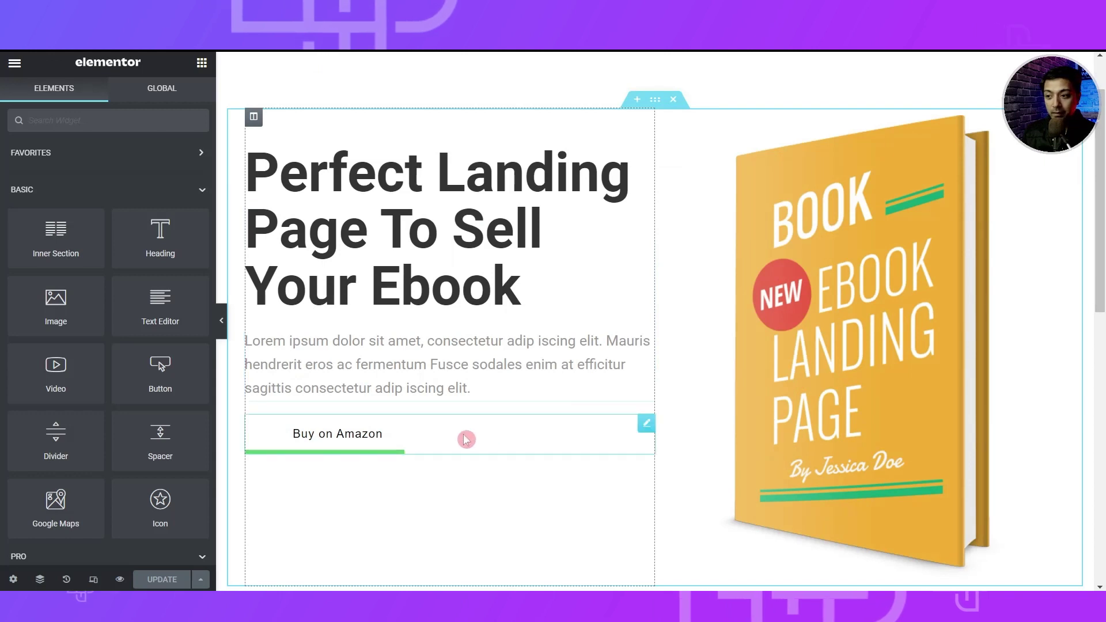
click(646, 423)
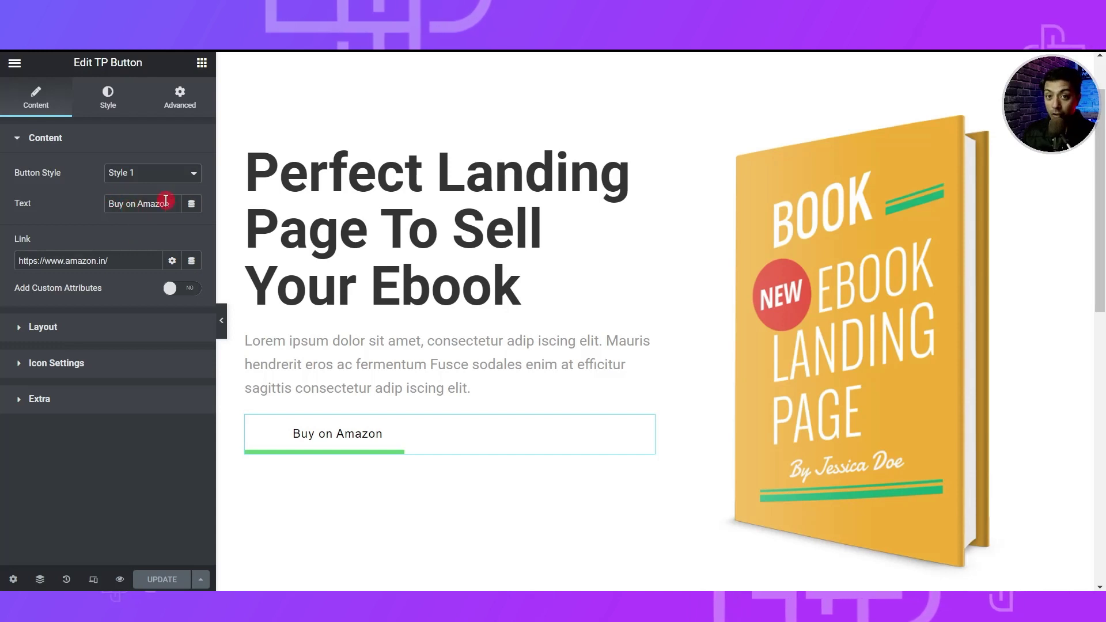
click(183, 107)
scroll(142, 343, down, 3)
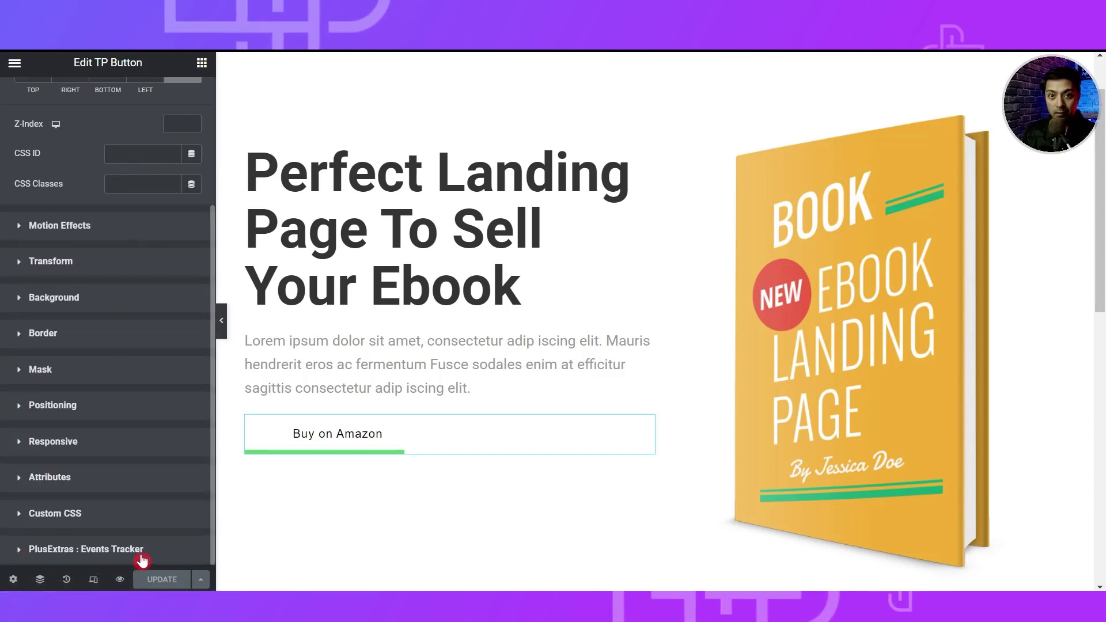
click(33, 550)
scroll(9, 516, down, 1)
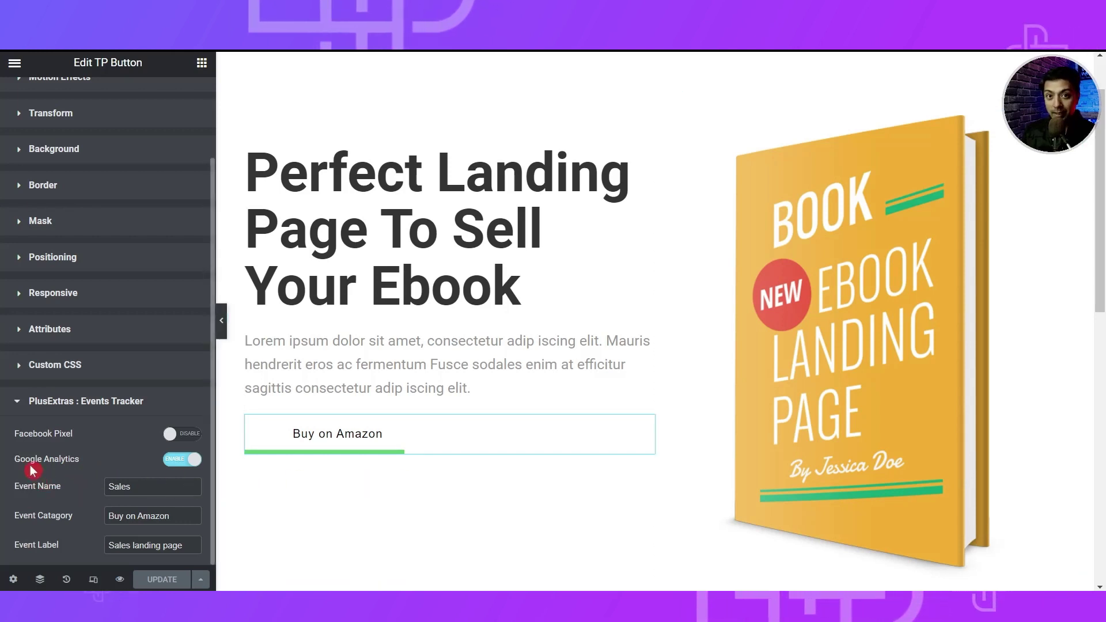
- Enable Google Analytics event tracking for the Buy on Amazon button and update the page
click(183, 468)
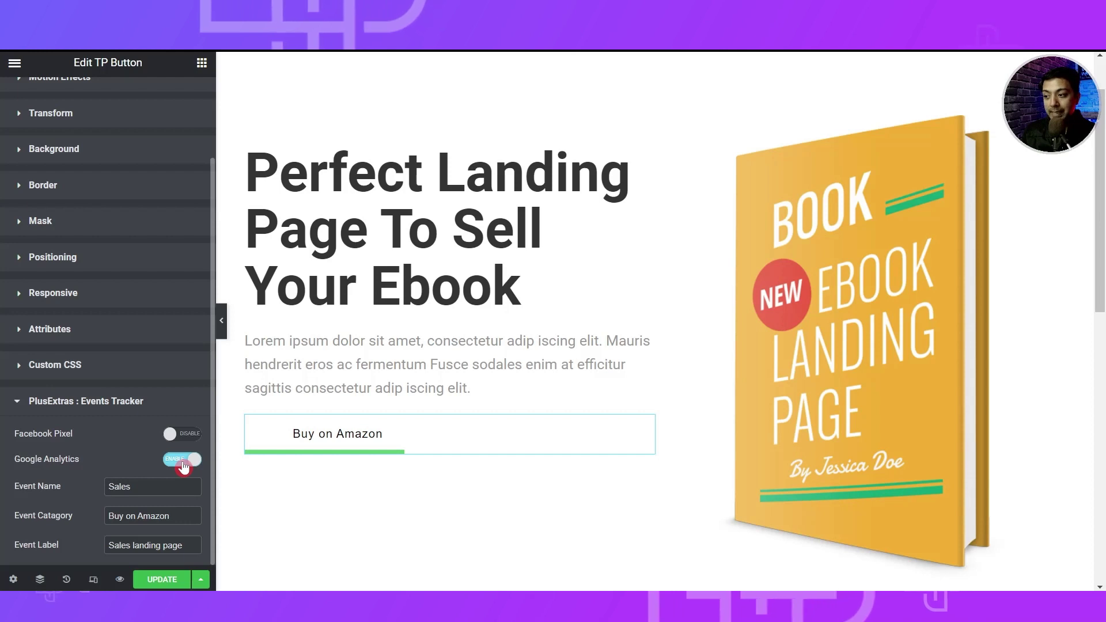
click(183, 468)
click(184, 553)
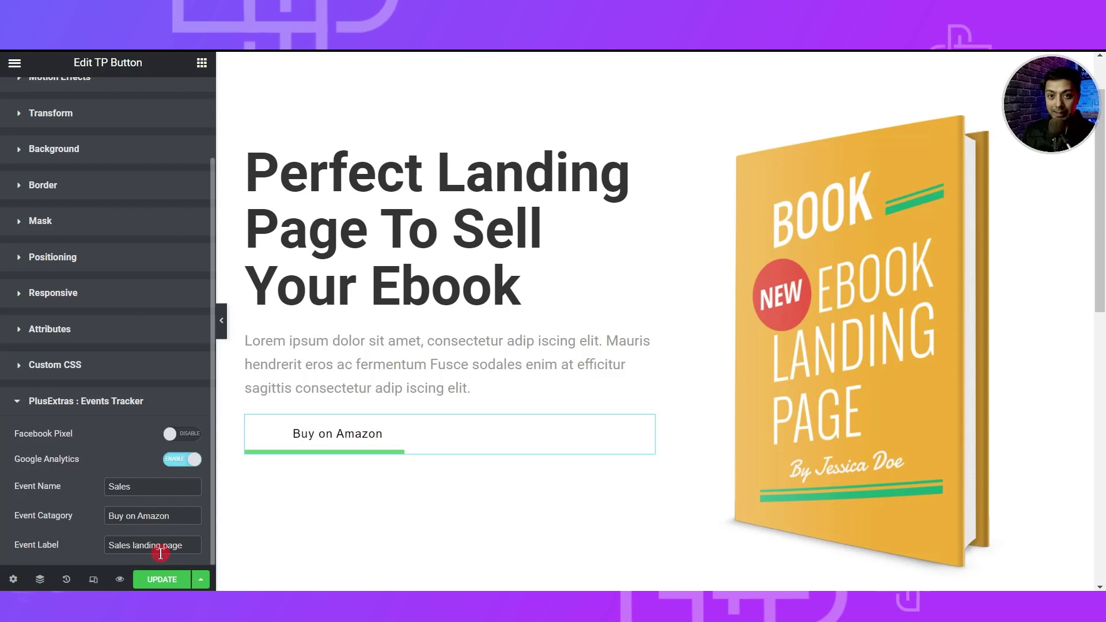
click(162, 579)
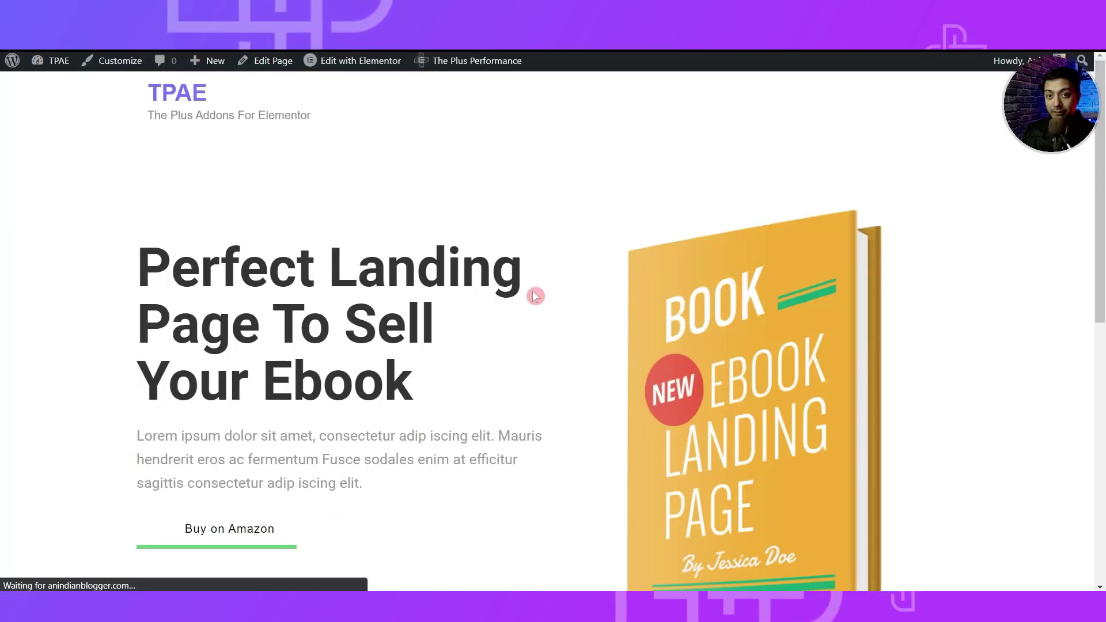
- Test the Buy on Amazon button on the live page and inspect its event category in Google Analytics' real-time Events report
scroll(531, 304, down, 4)
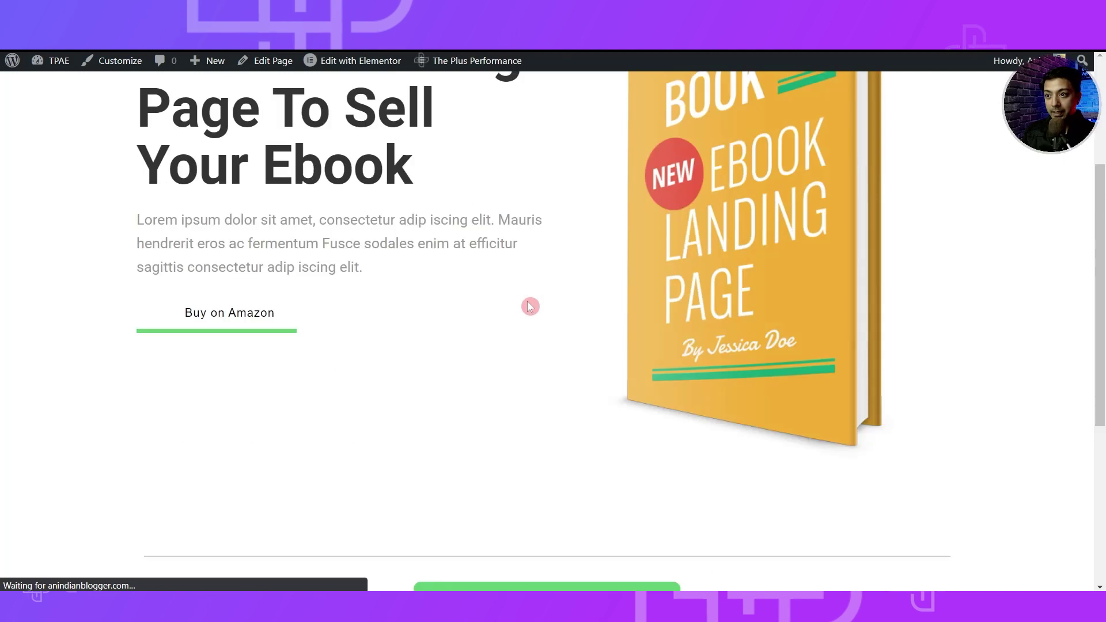
click(241, 321)
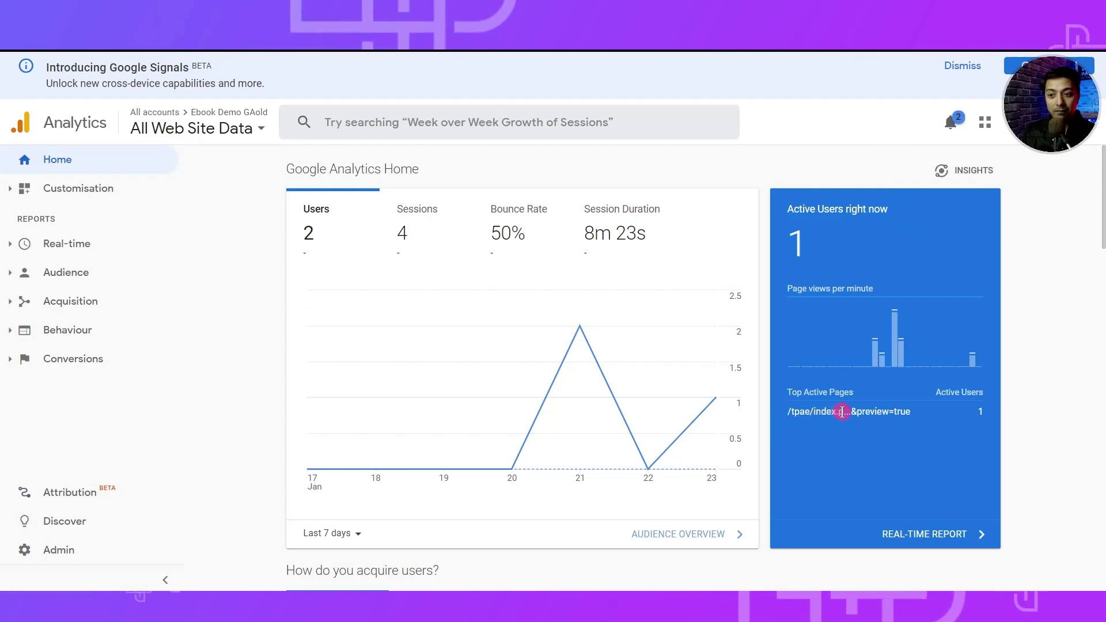
click(10, 245)
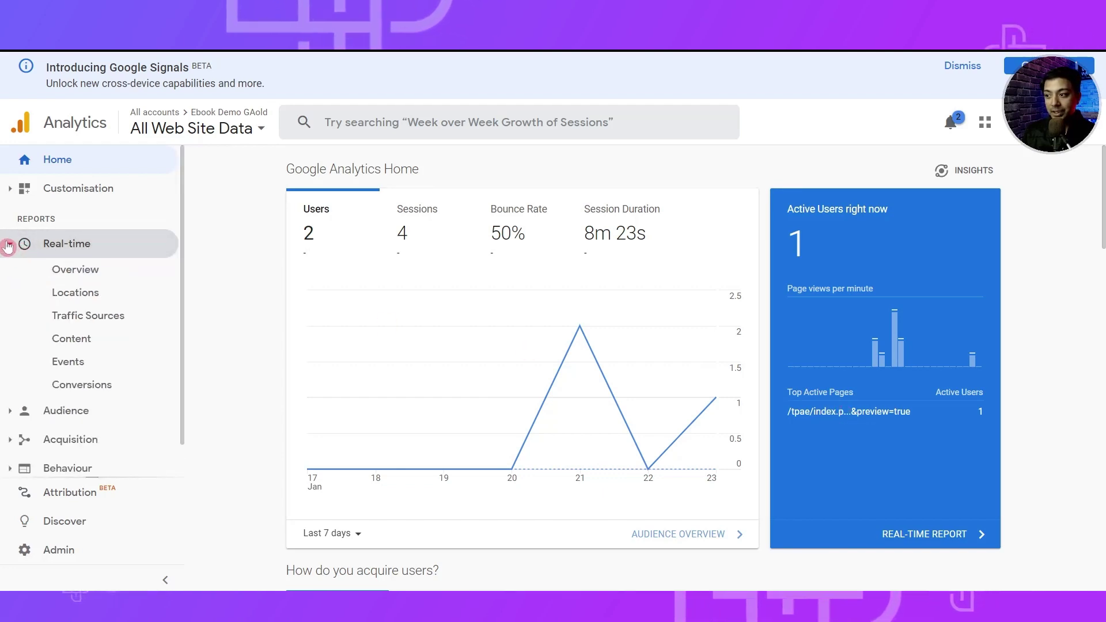
click(70, 363)
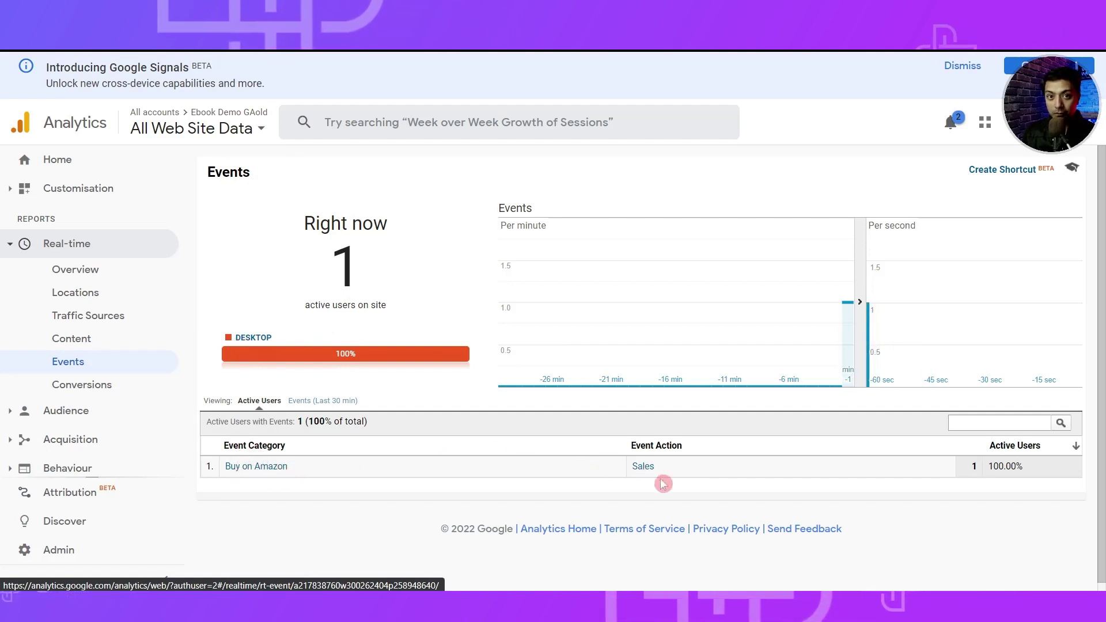
click(245, 467)
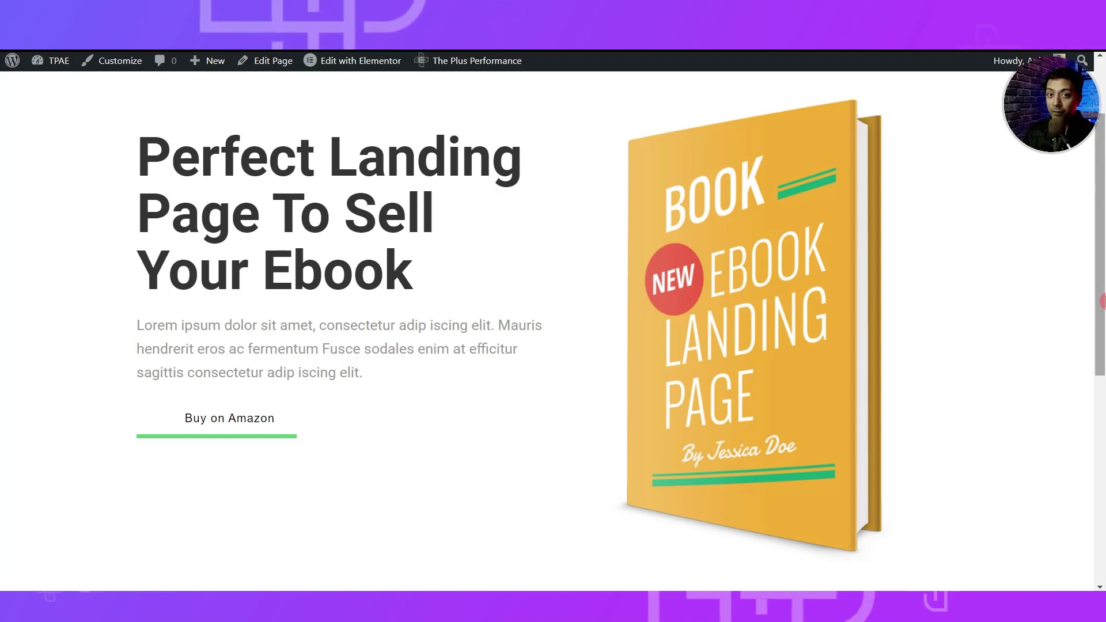
- Open the Download Free Sample button in the Elementor editor and examine its text and link
drag(1102, 300, 1101, 382)
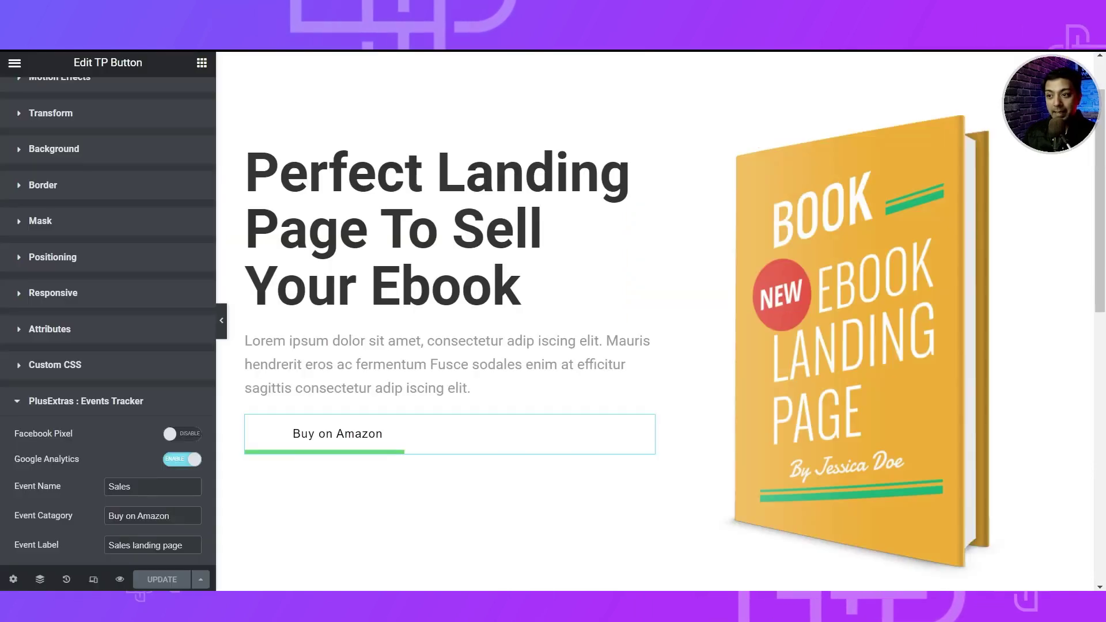
drag(1100, 242, 1101, 366)
scroll(889, 533, up, 2)
click(829, 518)
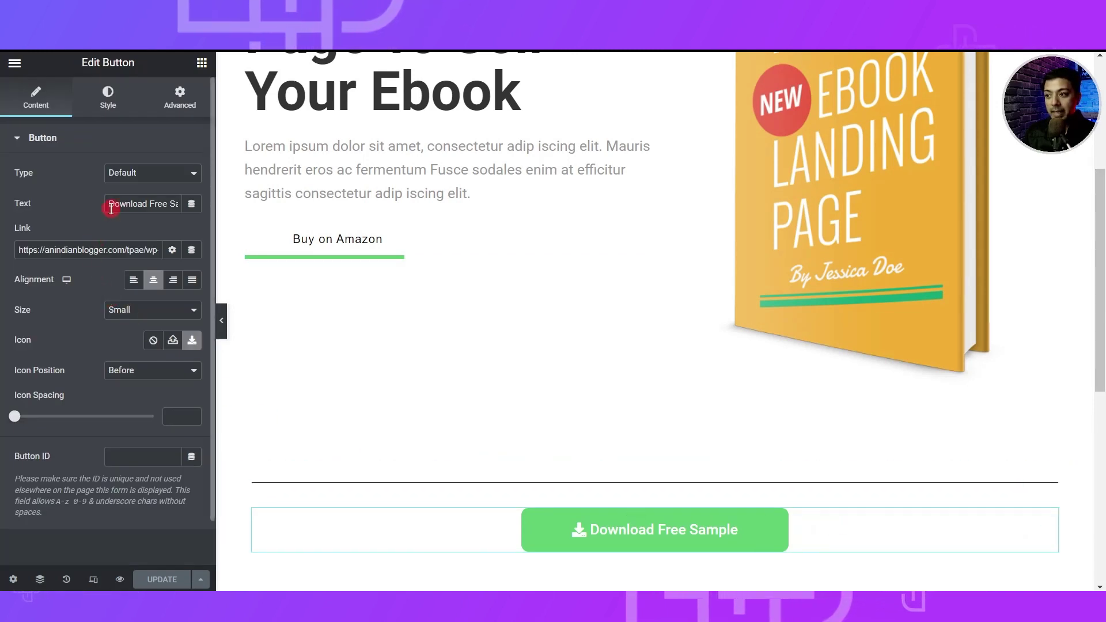
drag(114, 208, 178, 206)
drag(37, 253, 201, 259)
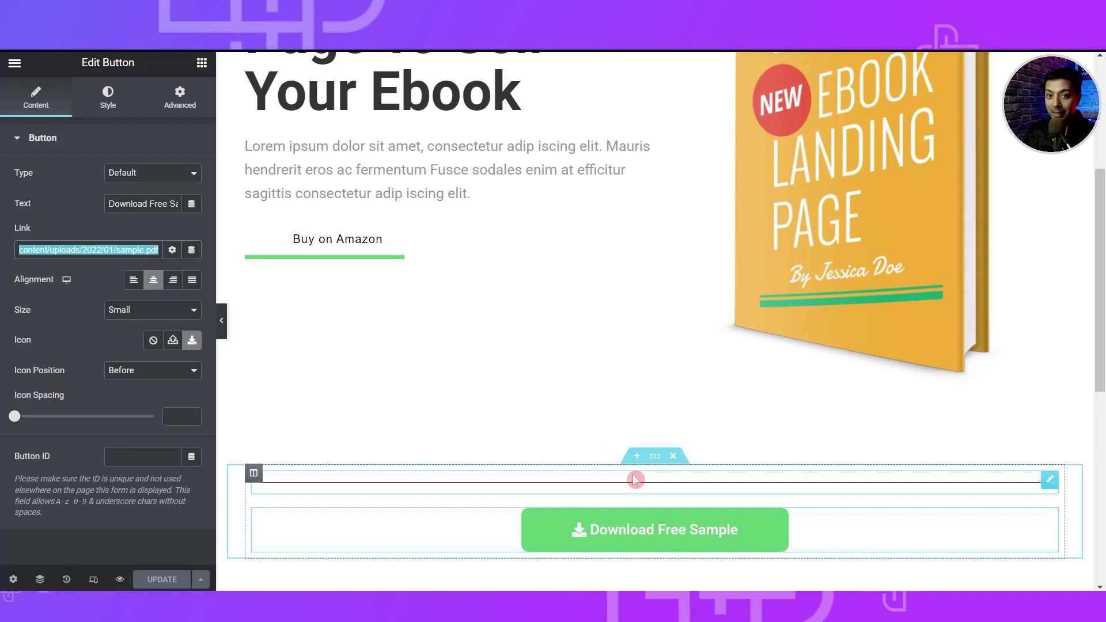
- Open the PlusExtras Events Tracker settings of the Download Free Sample button
click(181, 109)
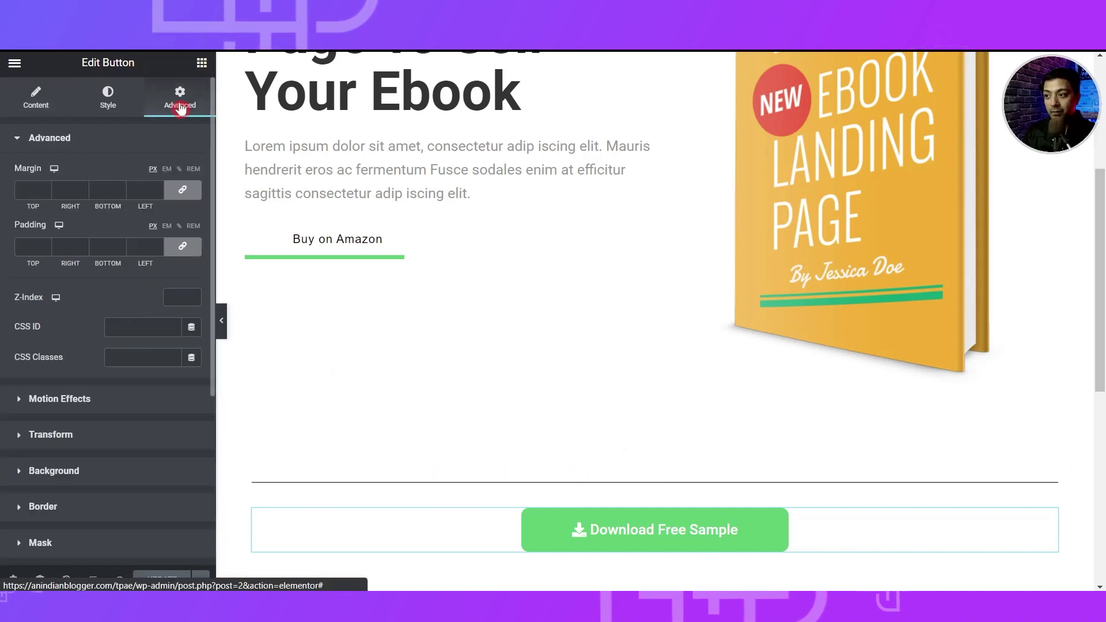
scroll(102, 371, down, 5)
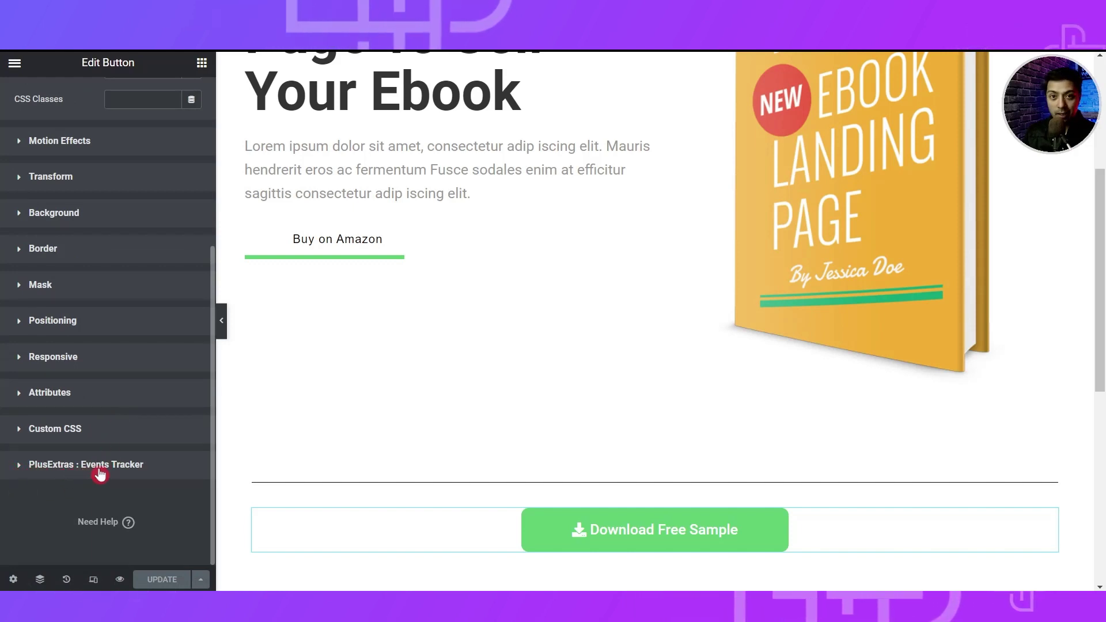
click(31, 469)
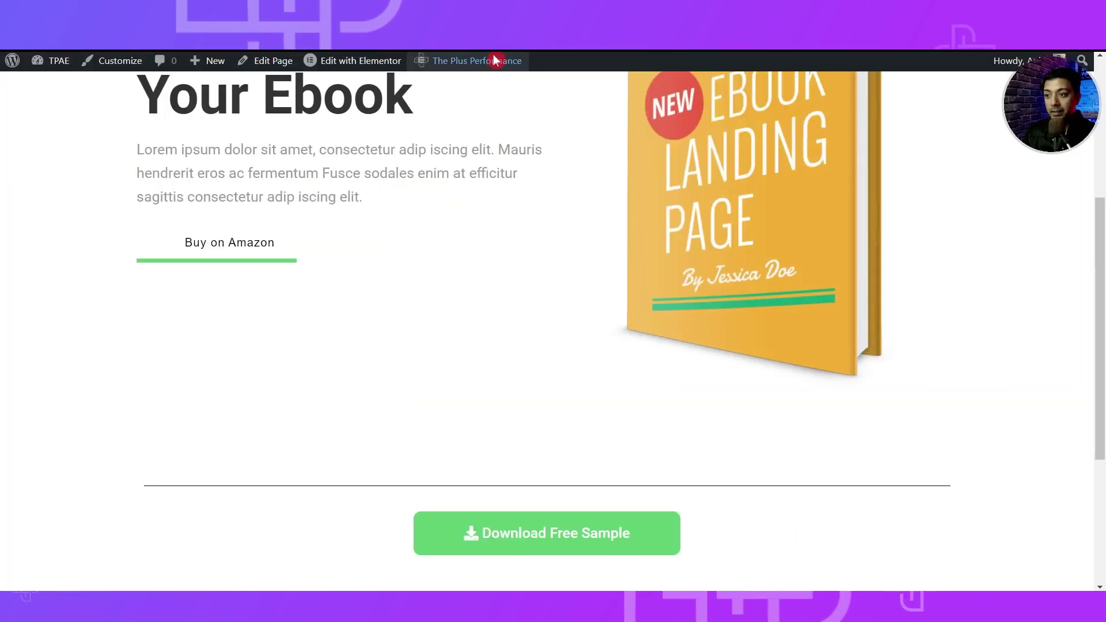
- Test the Download Free Sample button on the live page and check Google Analytics' real-time Events report
click(434, 62)
scroll(552, 323, up, 5)
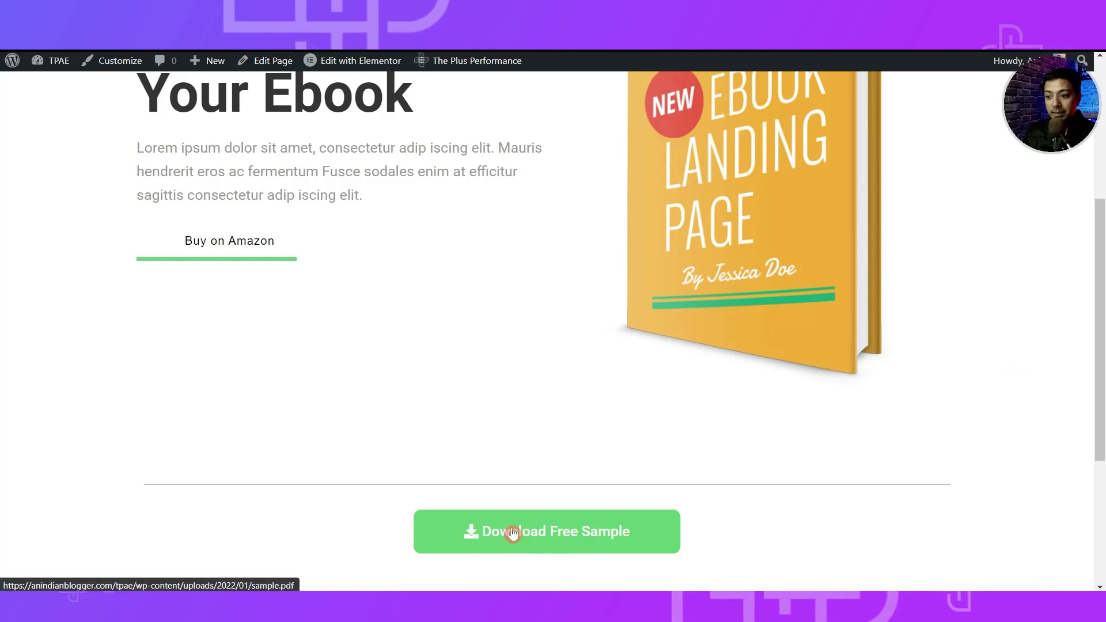
click(512, 533)
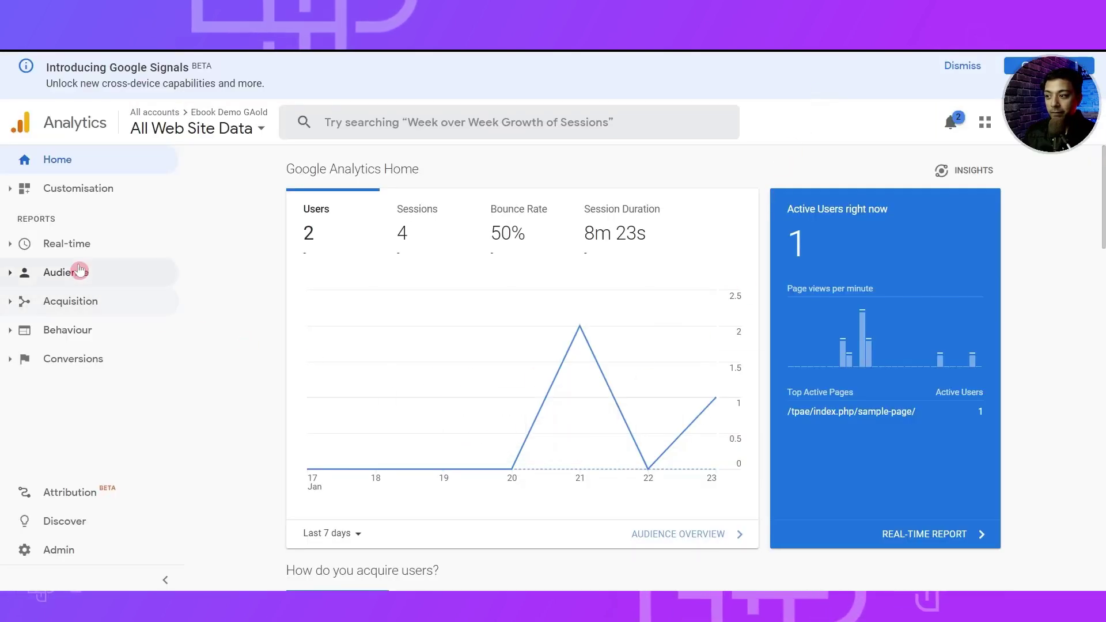
click(9, 247)
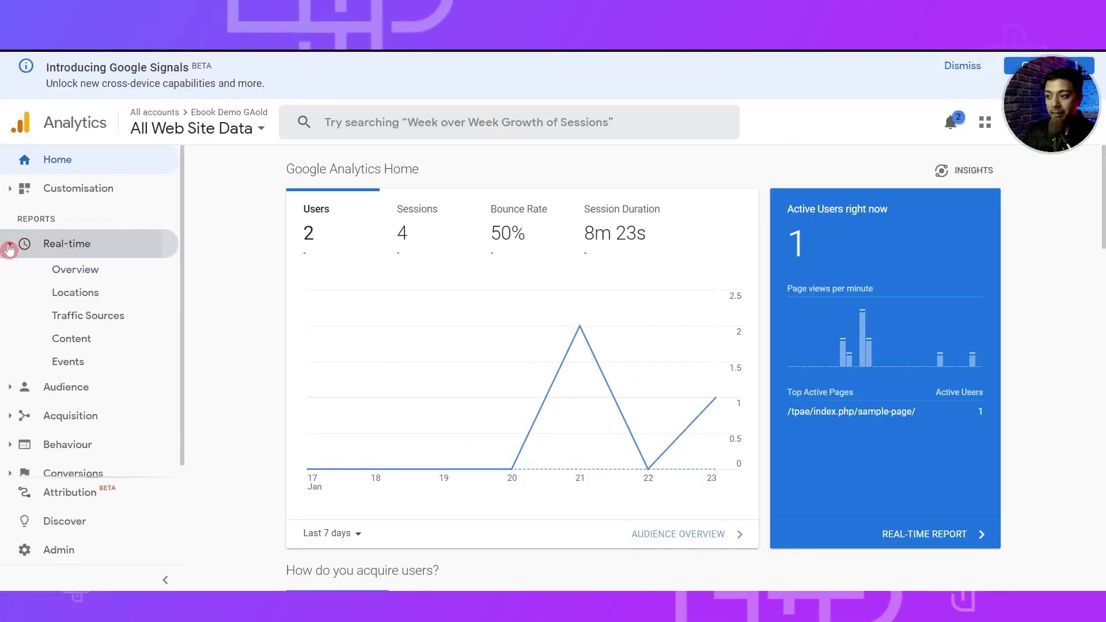
click(77, 363)
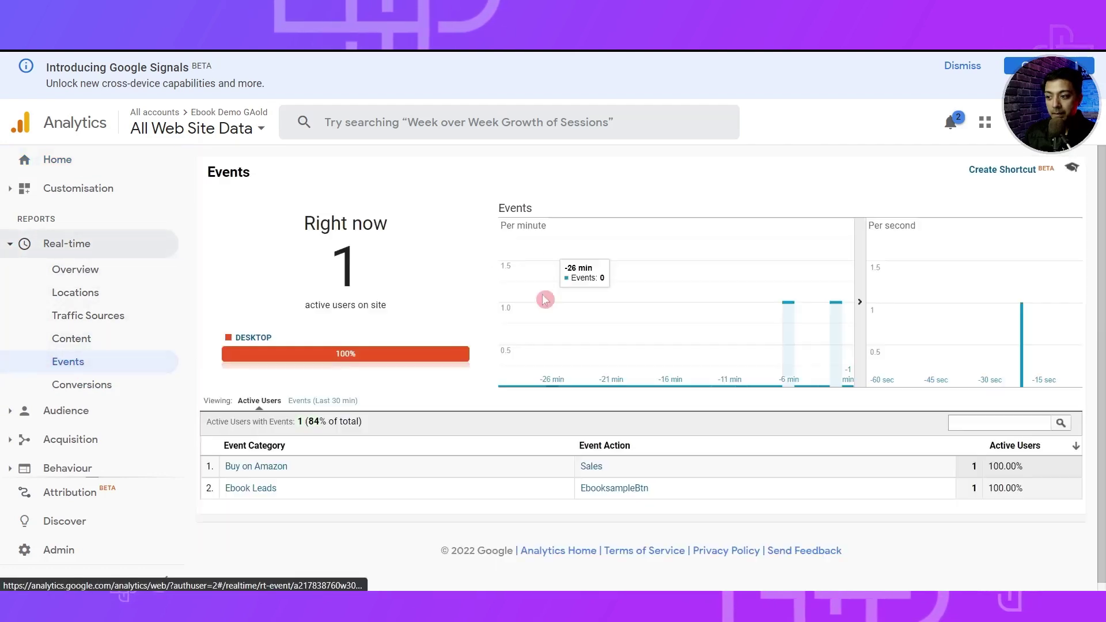
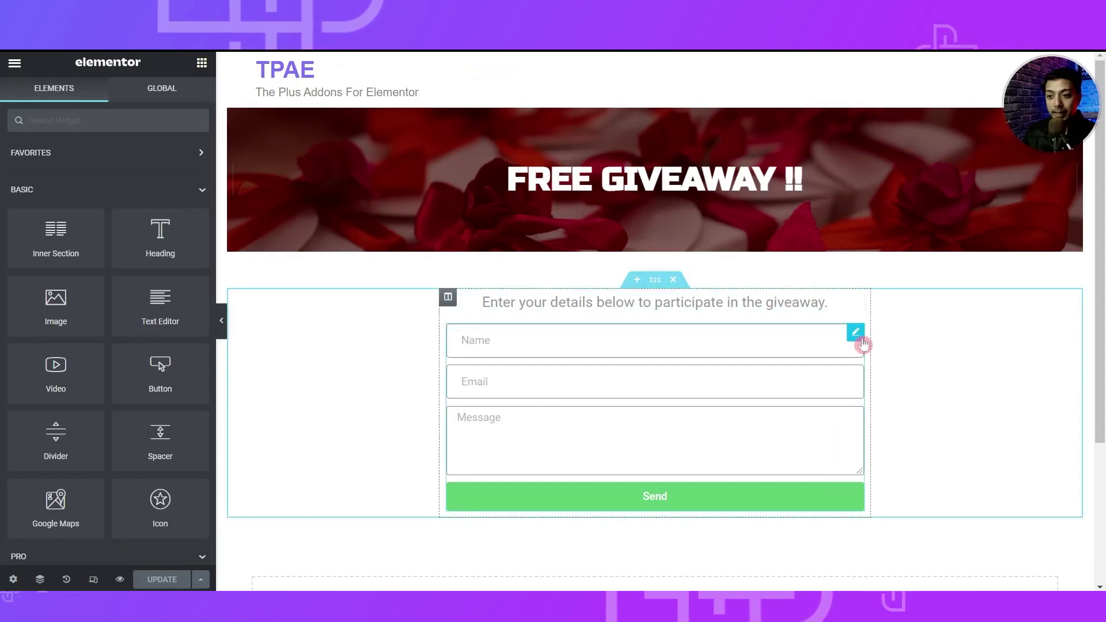
- Open the giveaway page's form for editing and expand its PlusExtras Events Tracker settings
click(850, 348)
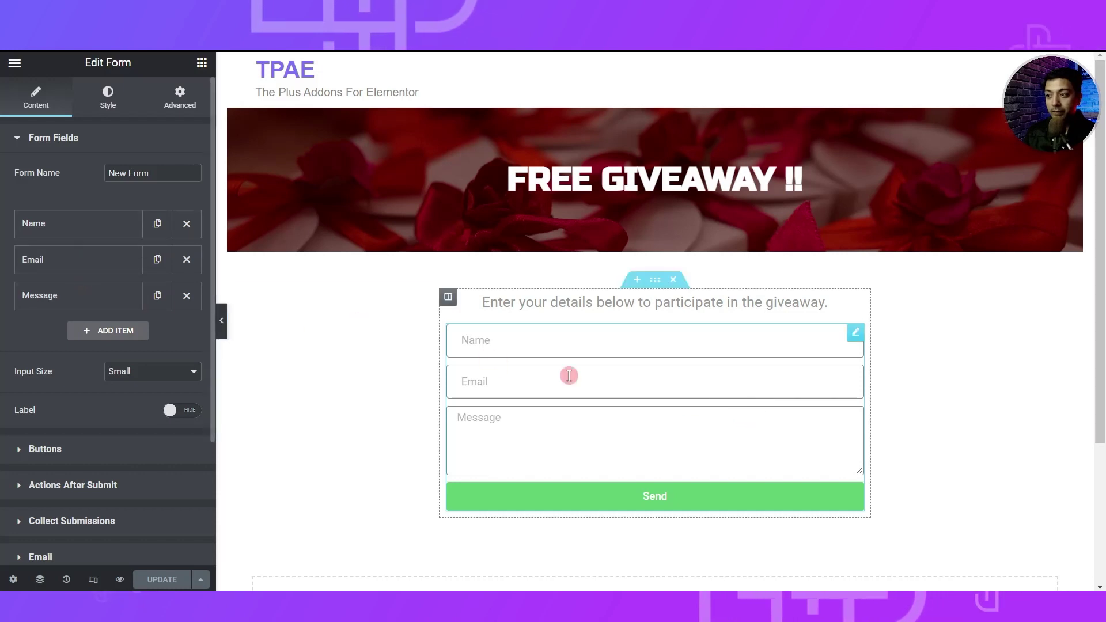
scroll(131, 321, down, 3)
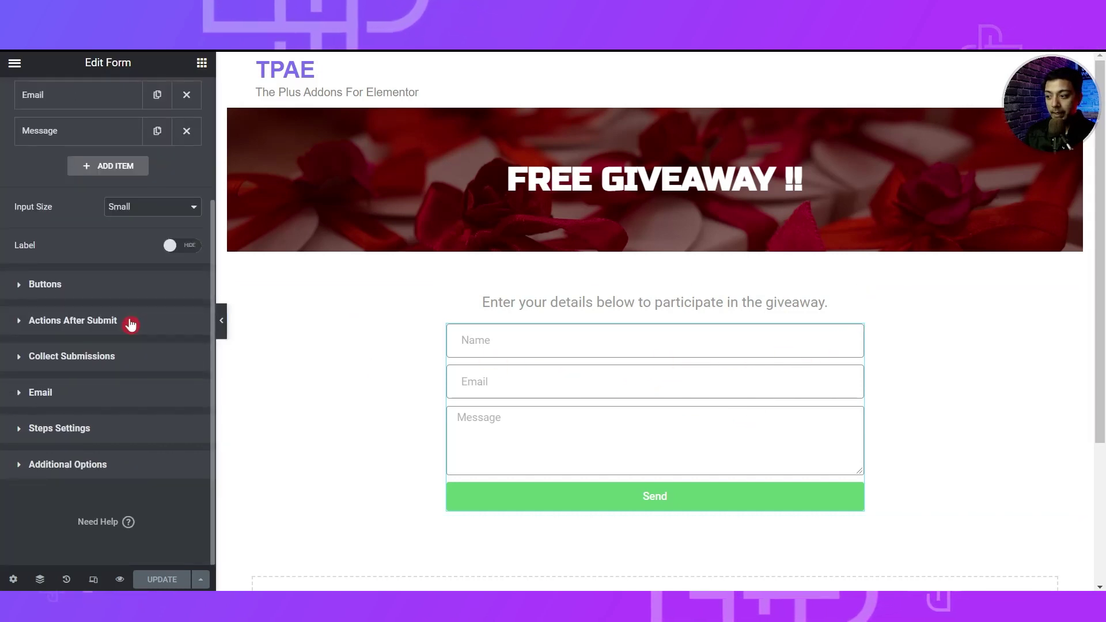
scroll(180, 185, up, 3)
click(181, 106)
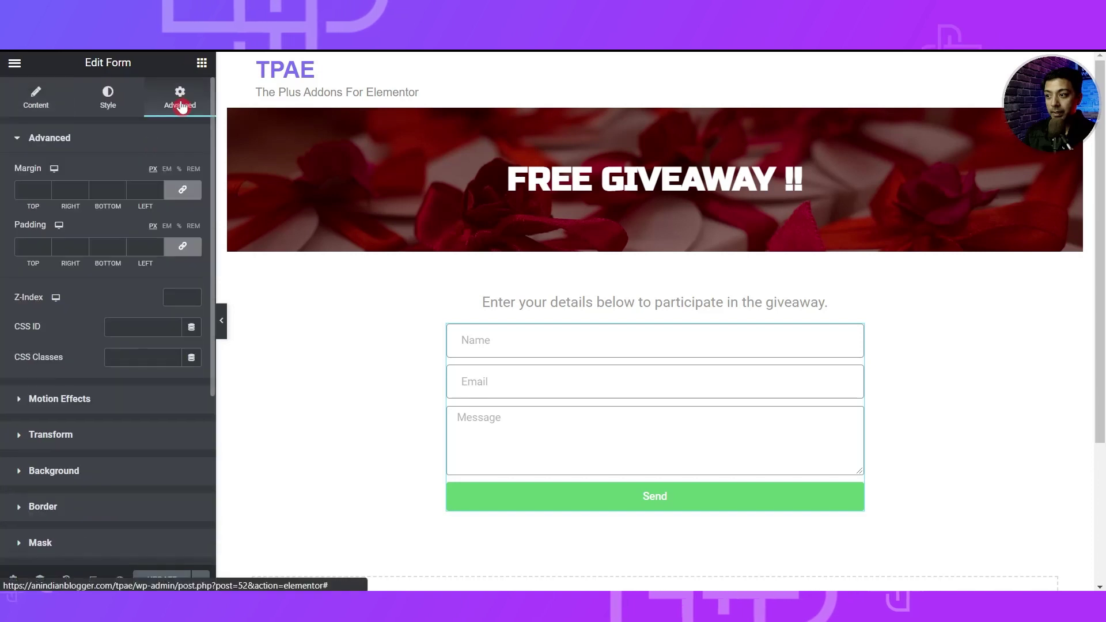
scroll(50, 409, down, 5)
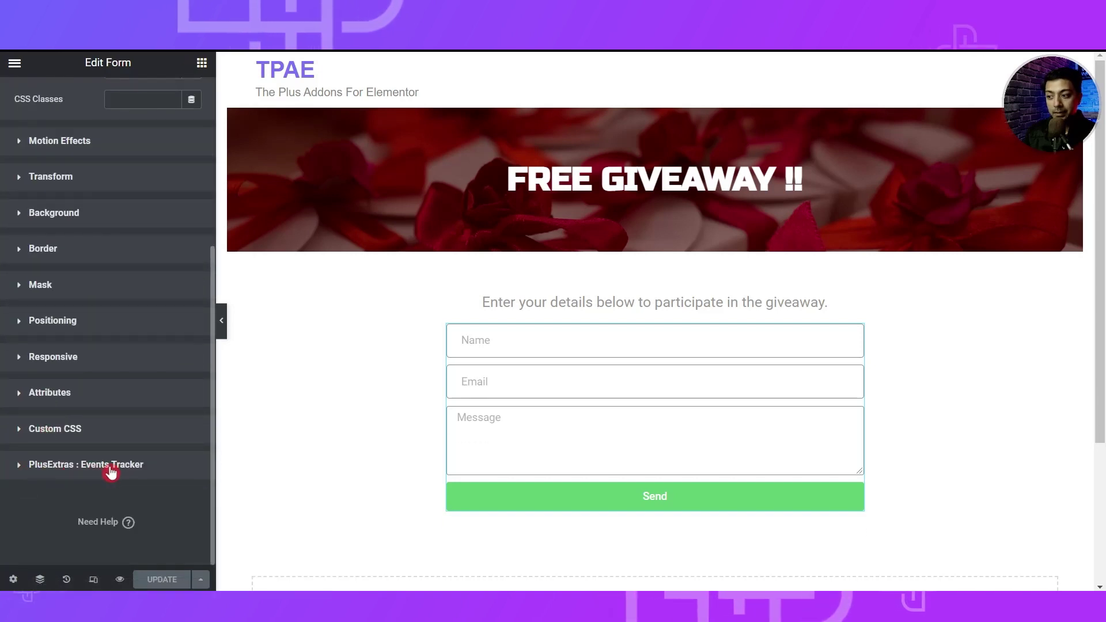
click(13, 466)
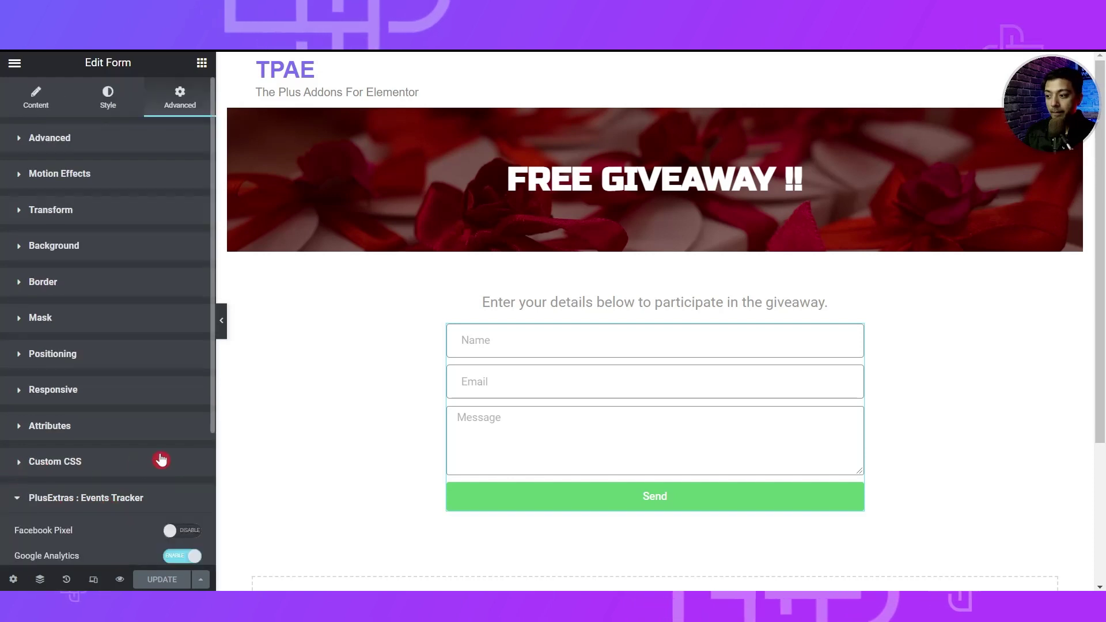
- Submit the giveaway form on the live page with test details and open Google Analytics' real-time Events report
scroll(156, 450, down, 3)
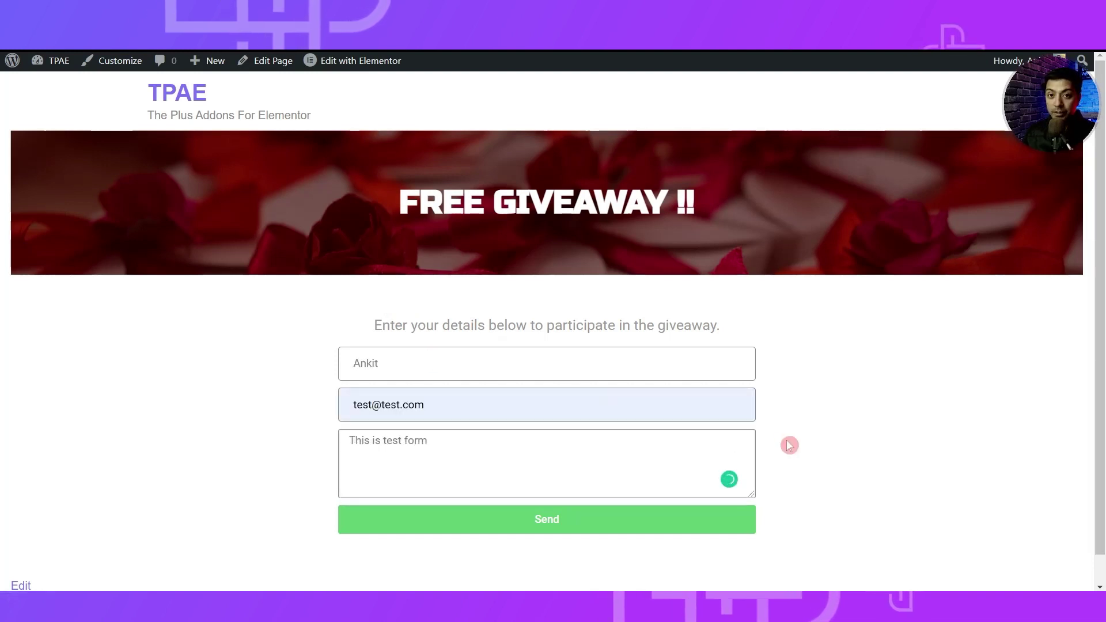
click(550, 528)
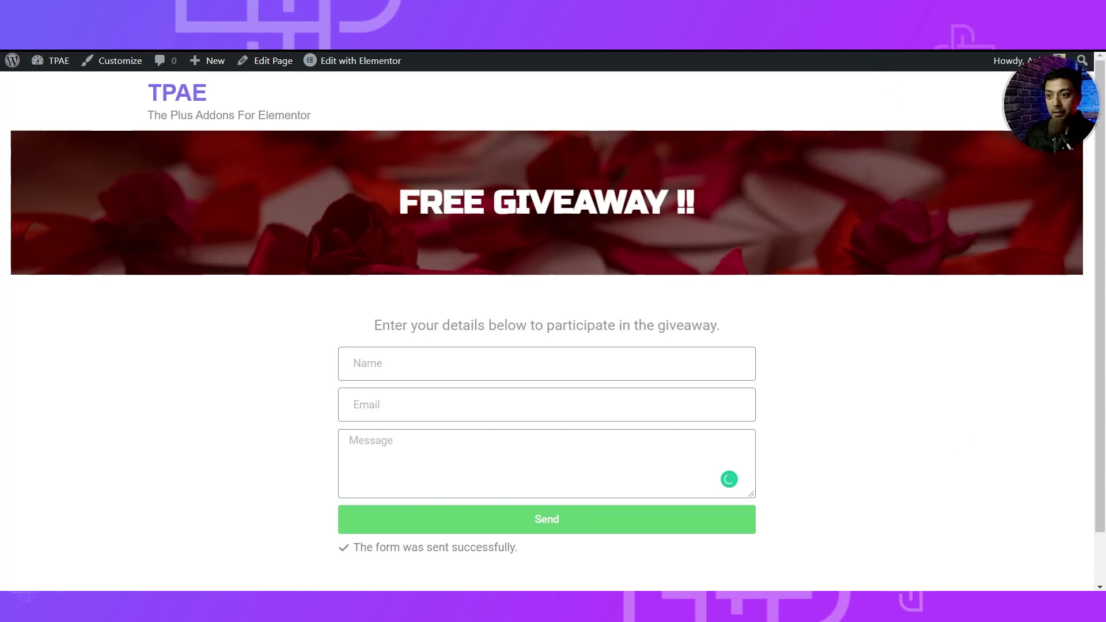
key(ctrl+Tab)
key(ctrl+Tab)
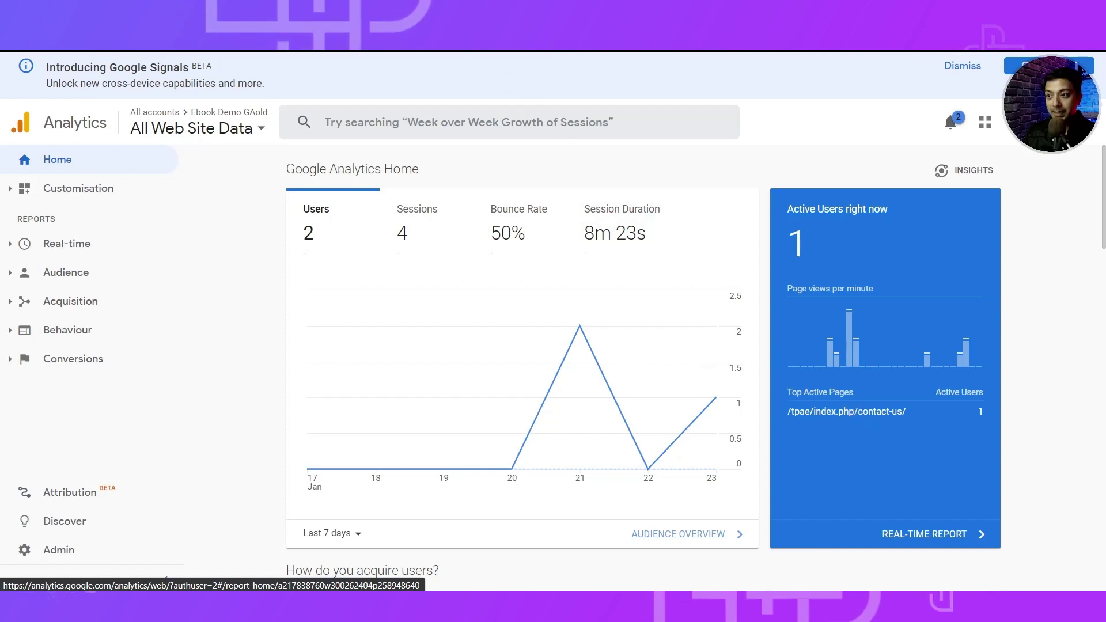
key(ctrl+Tab)
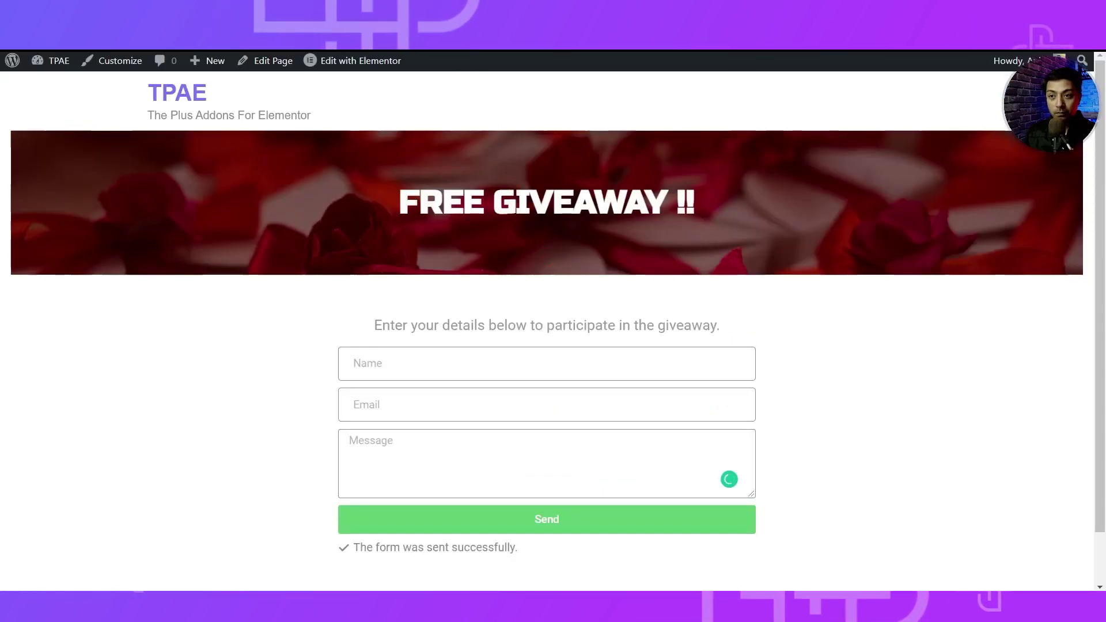
key(ctrl+Tab)
click(67, 243)
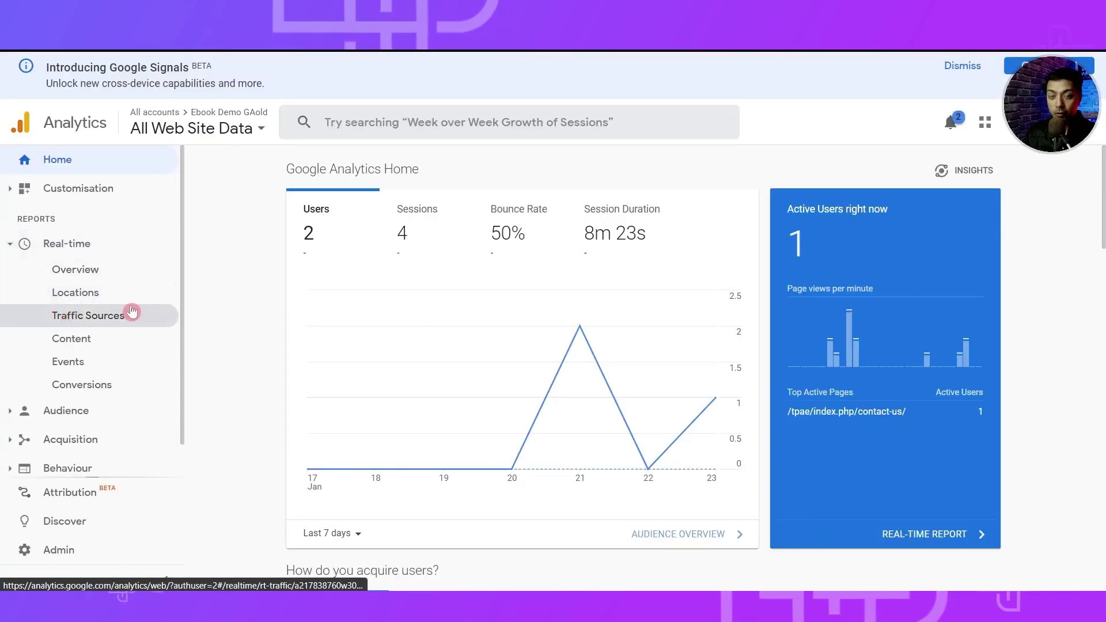
click(74, 361)
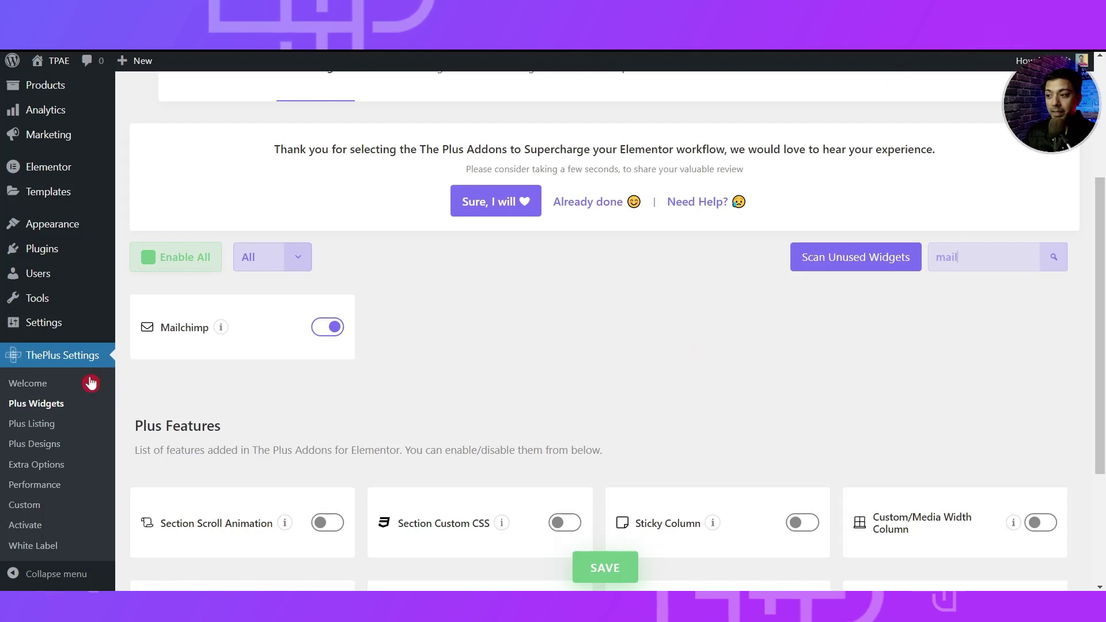
- Check the Mailchimp widget in the Plus Widgets settings, and look through The Plus Addons' Extra Options settings
scroll(343, 398, up, 3)
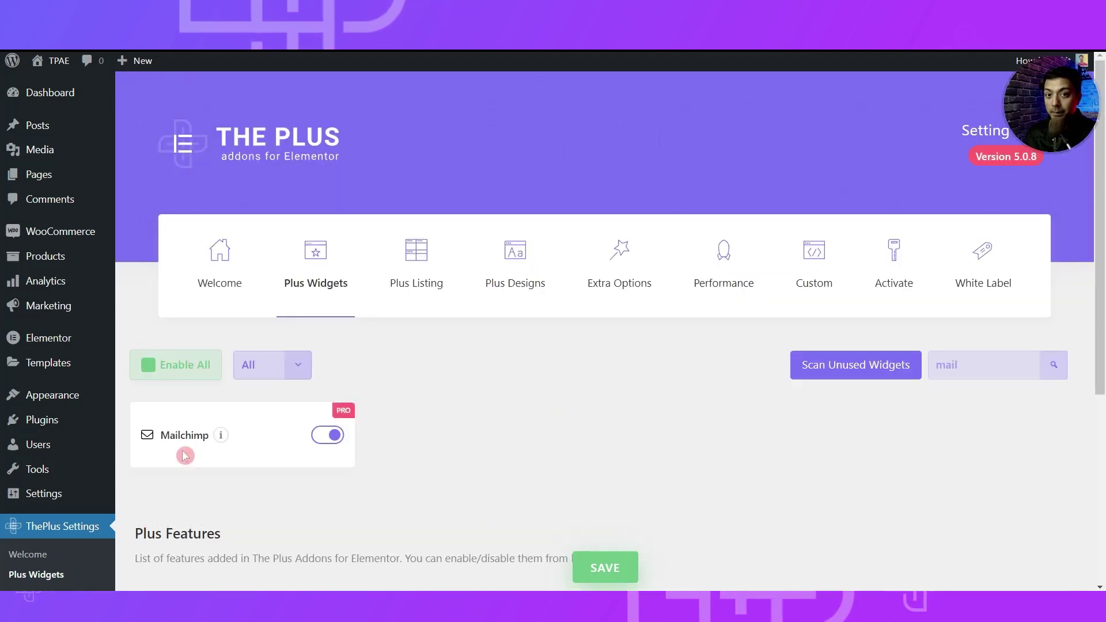
click(609, 291)
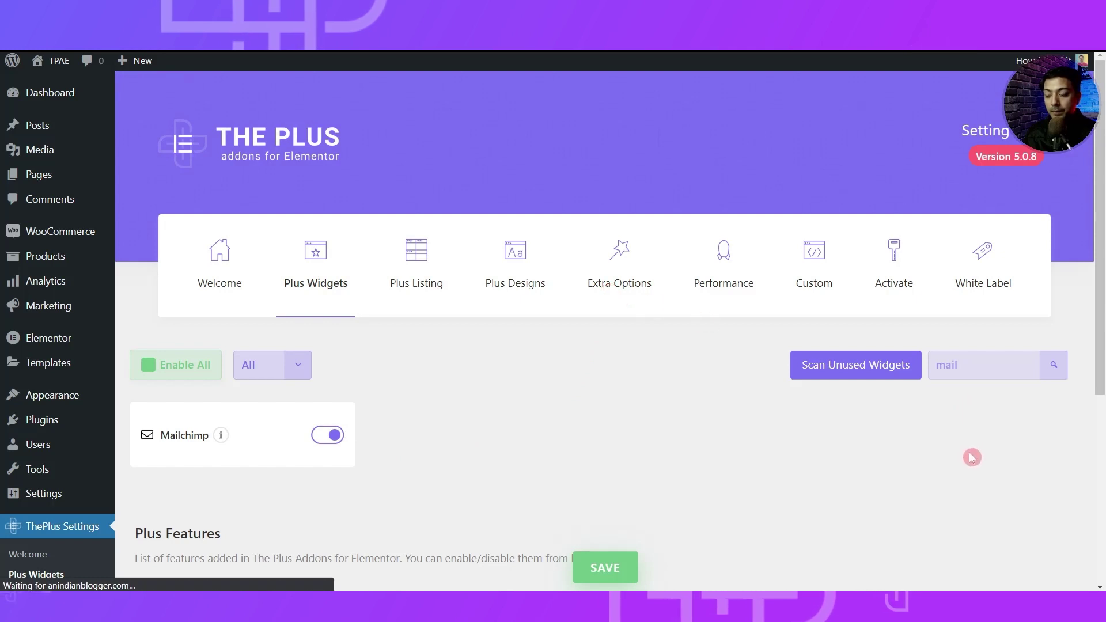
scroll(576, 426, down, 10)
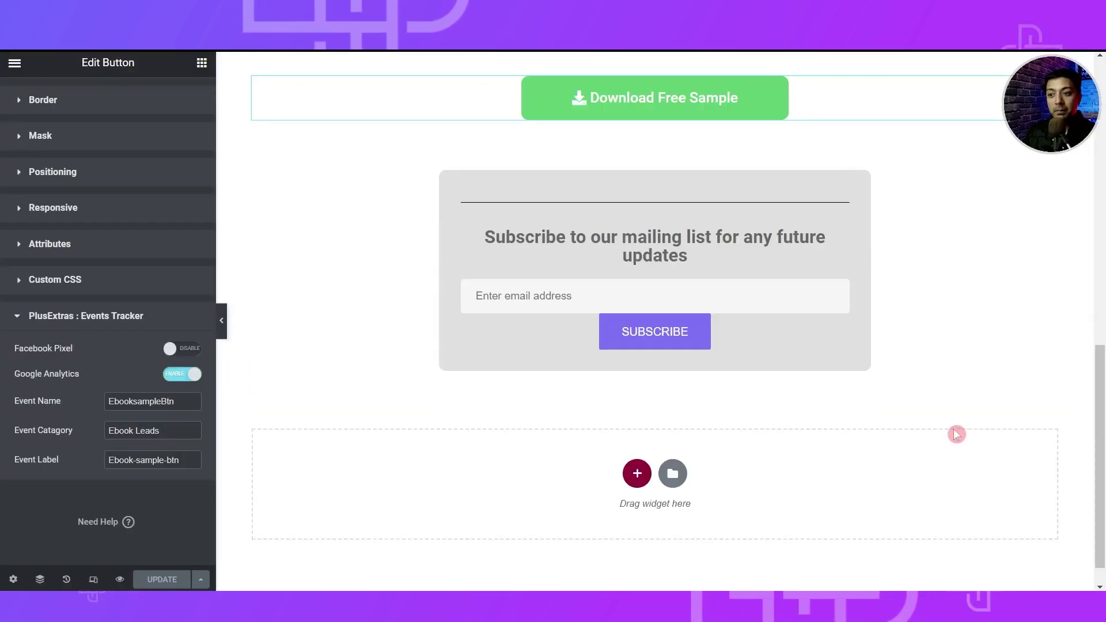
- Open the Mailchimp subscribe widget for editing in Elementor and expand its PlusExtras Events Tracker settings
click(846, 310)
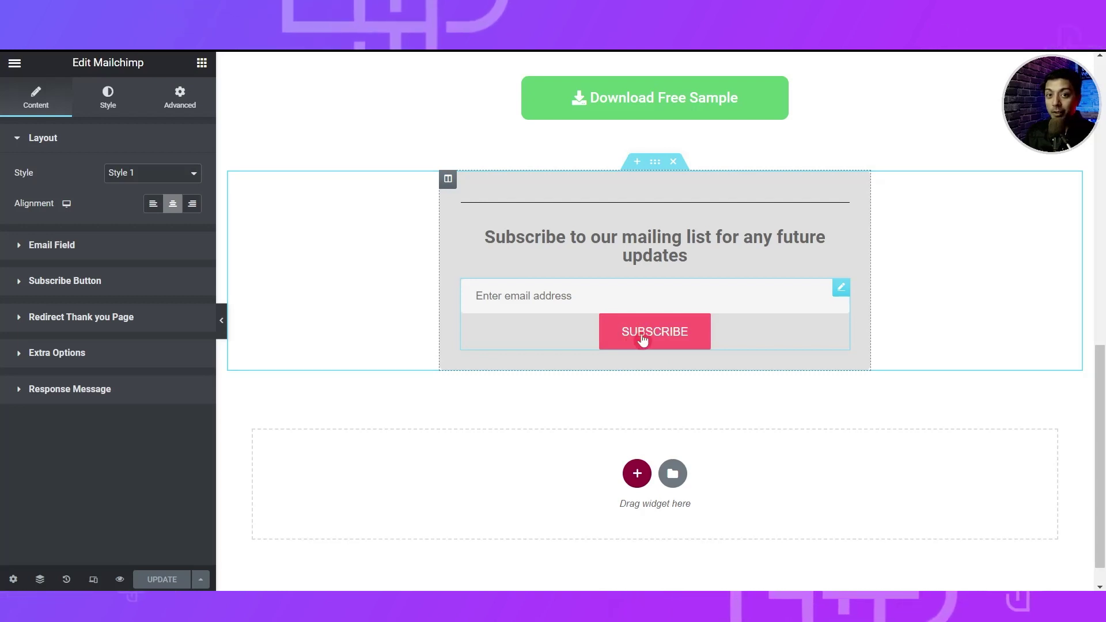
click(171, 112)
scroll(133, 291, down, 4)
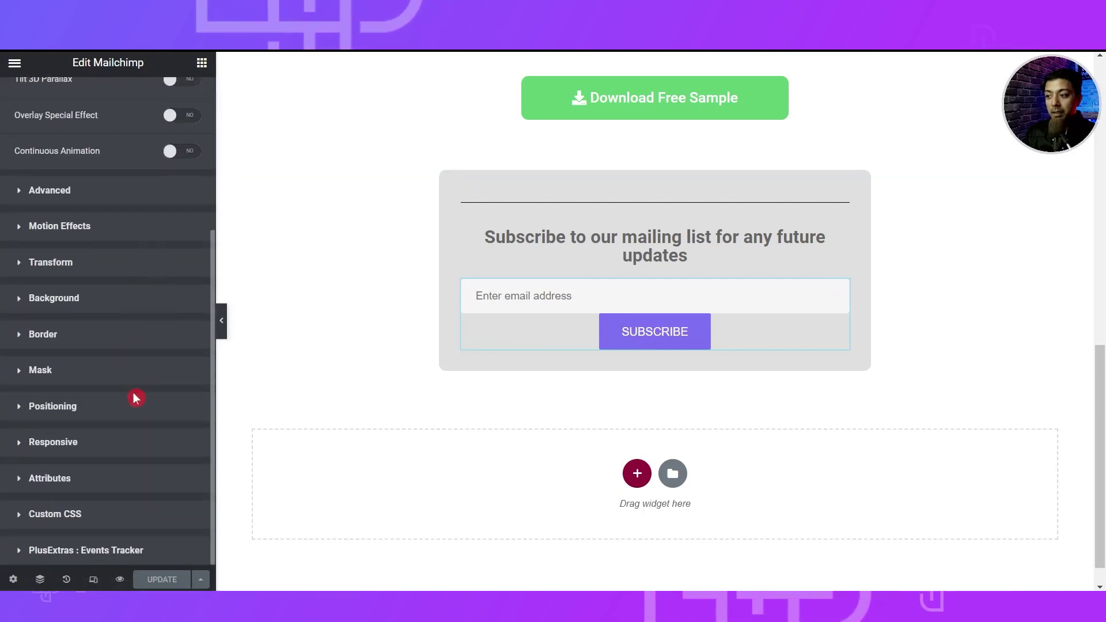
click(45, 554)
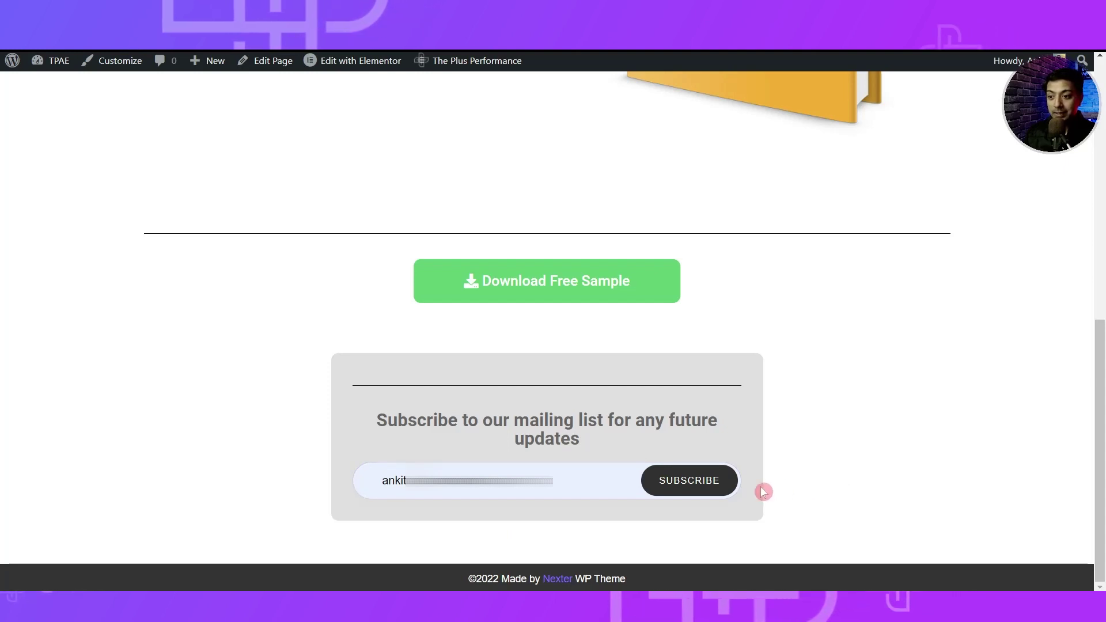
- Submit the mailing list subscription on the live page and examine the Behaviour Events overview report in Google Analytics
click(714, 493)
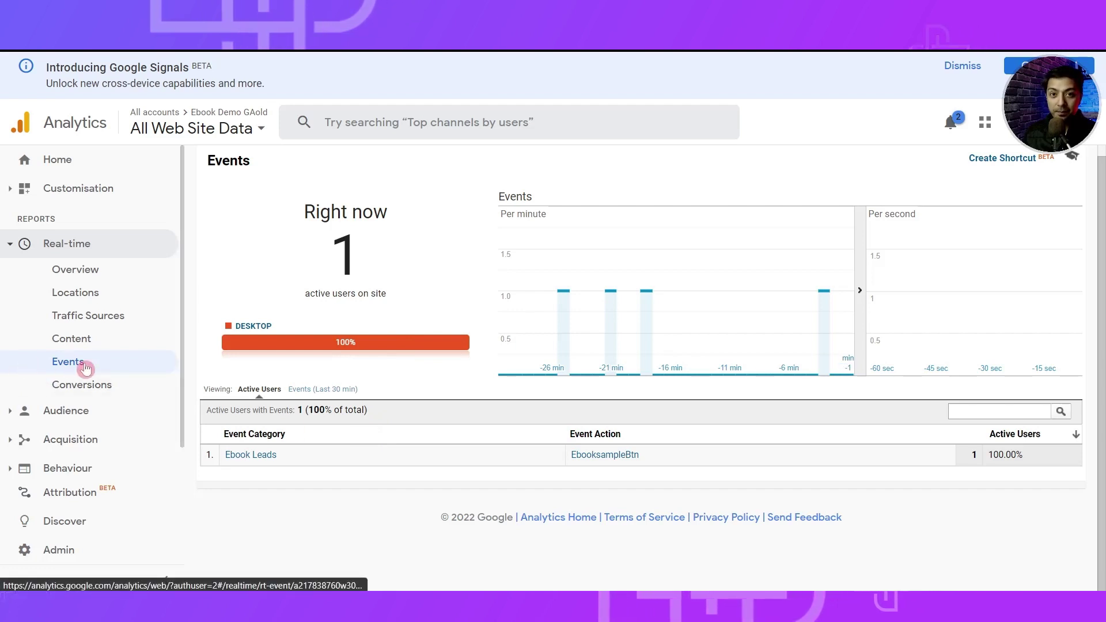
click(10, 474)
scroll(12, 464, down, 1)
click(63, 399)
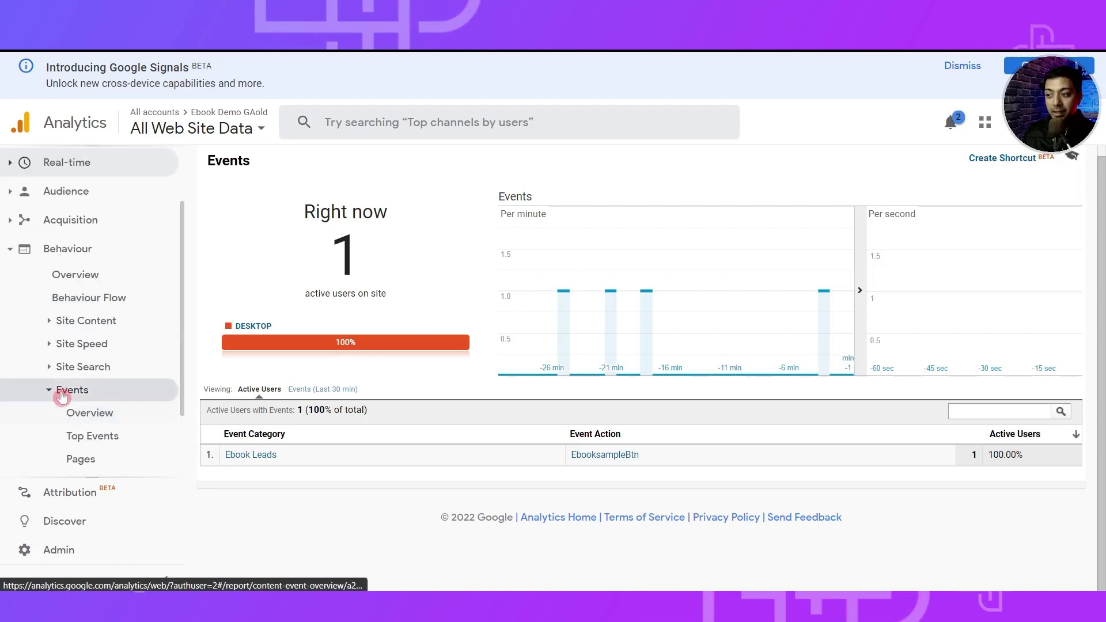
click(72, 412)
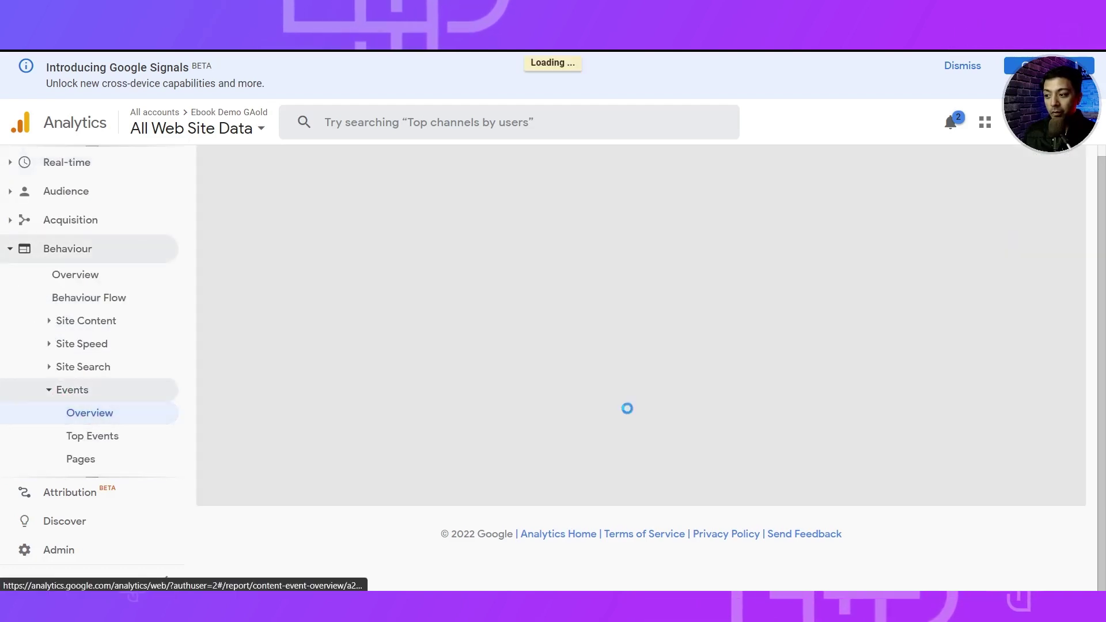
scroll(540, 510, down, 2)
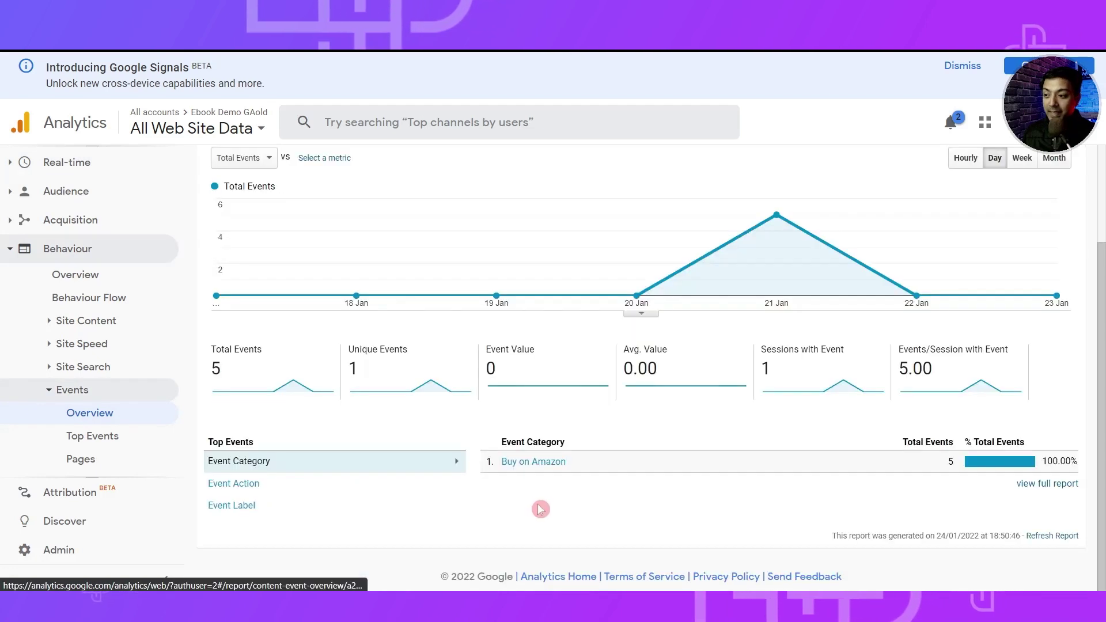